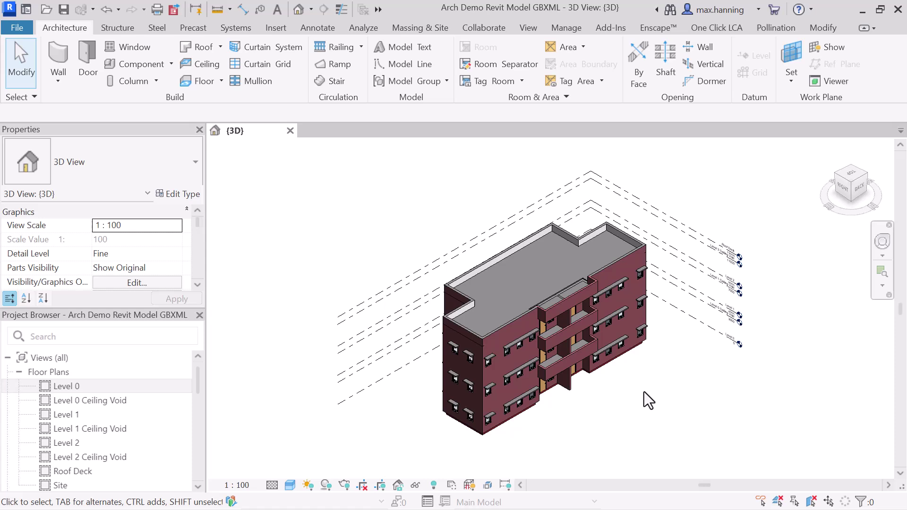
Step: Switch the Revit ribbon to the Pollination tab for the Arch Demo GBXML model
click(772, 29)
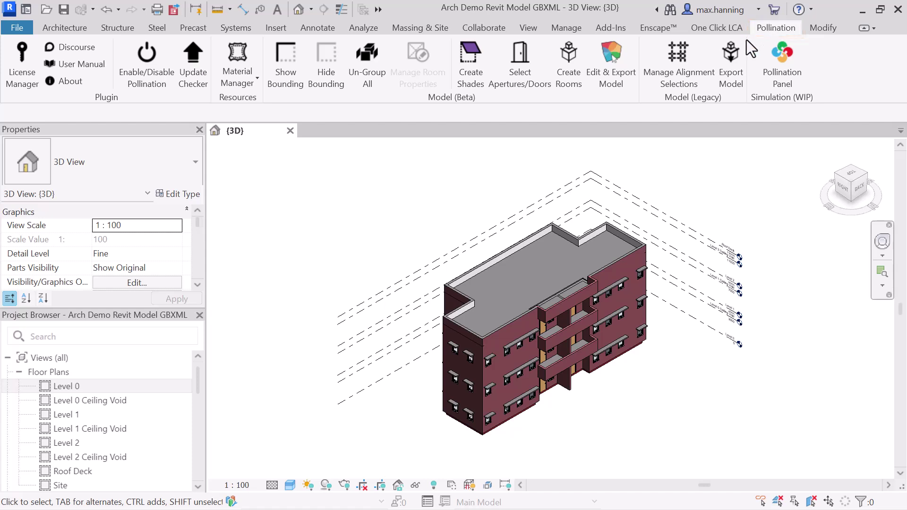
Step: Open Select Apertures/Doors and review the window and door types
click(529, 70)
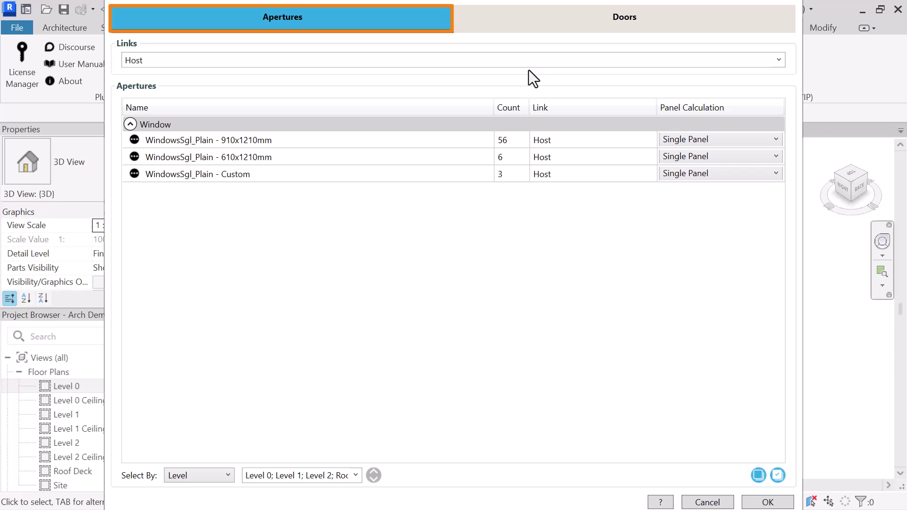
click(585, 26)
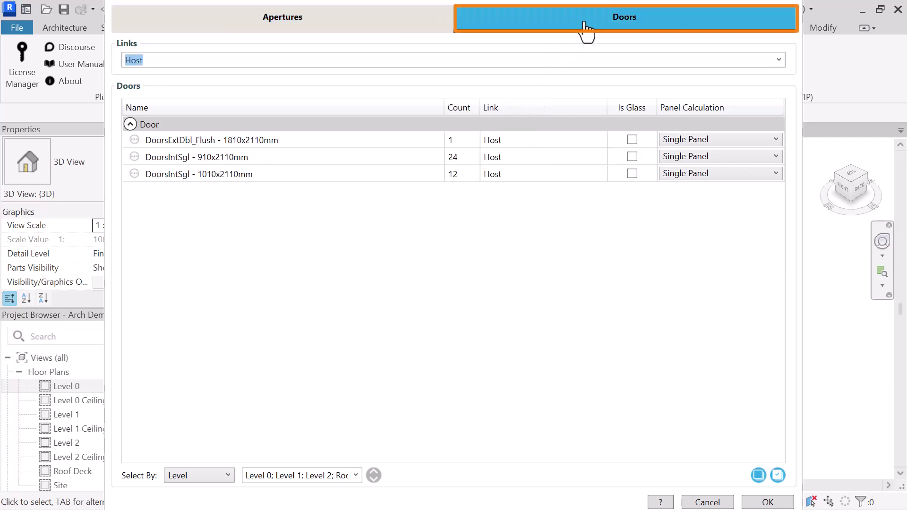
click(315, 32)
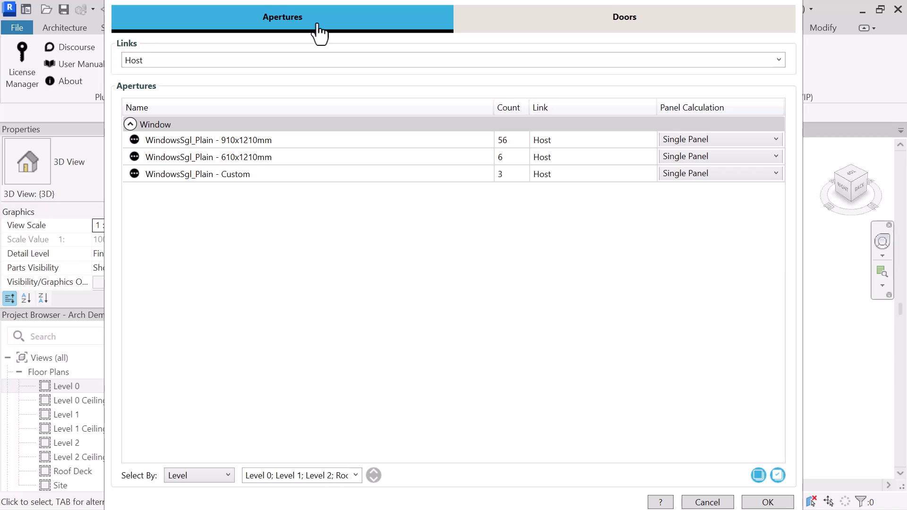
Step: Keep Level 2 in the level filter, select all three window and door types, and confirm
click(355, 475)
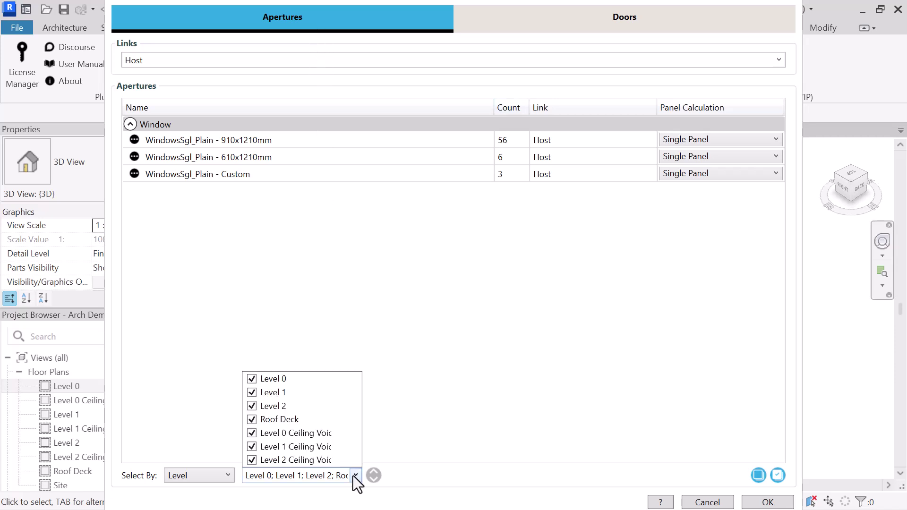
click(250, 406)
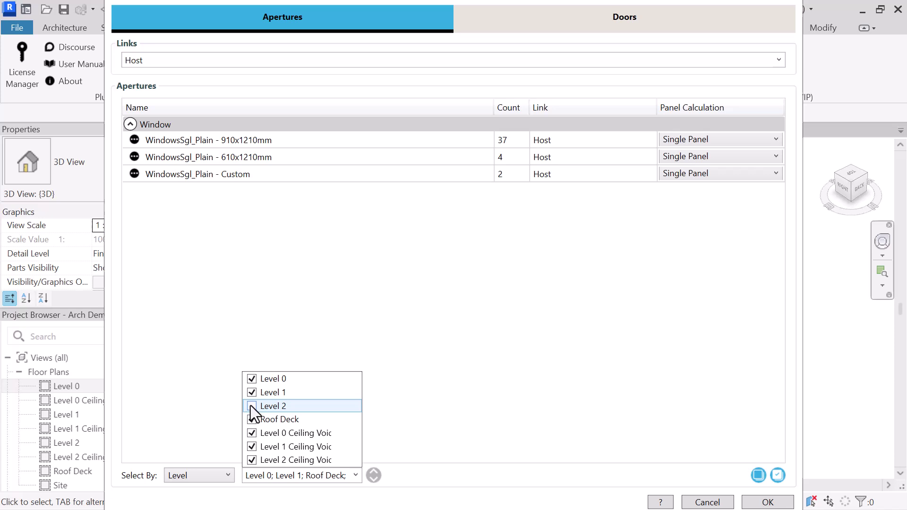
click(251, 405)
click(368, 416)
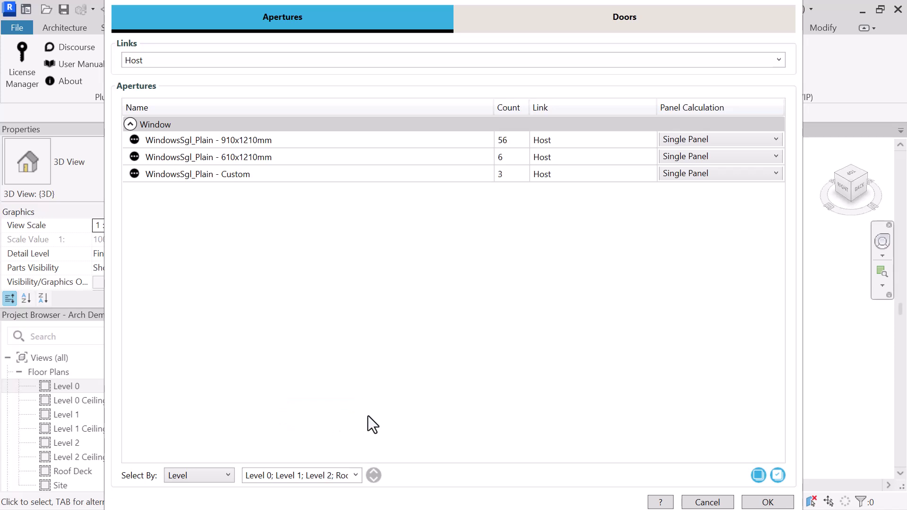
drag(269, 141, 259, 174)
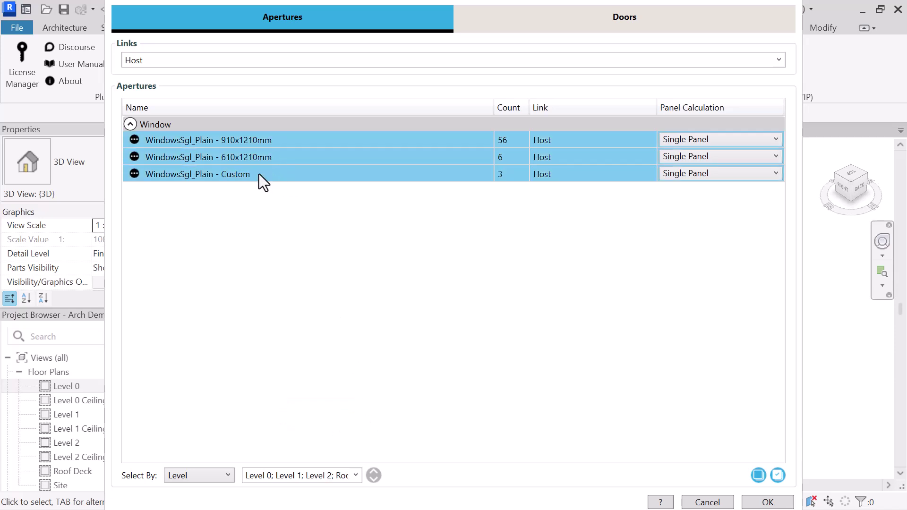
click(586, 21)
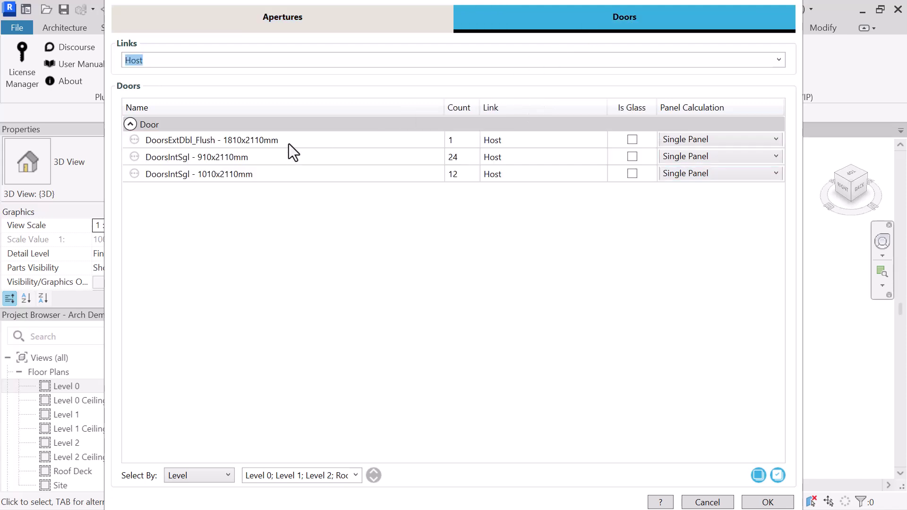
drag(288, 143, 268, 182)
click(761, 502)
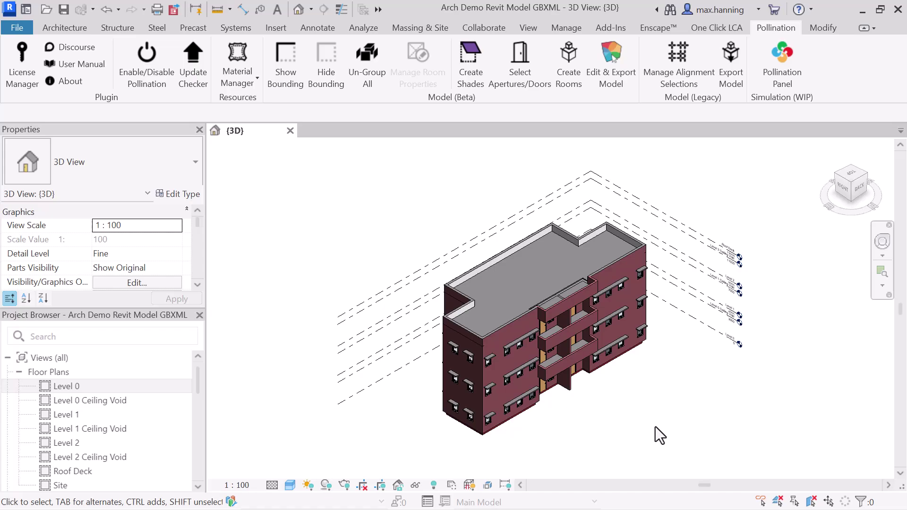
Step: In Create Shades, add six window shades picked in the 3D view as context shades
click(478, 84)
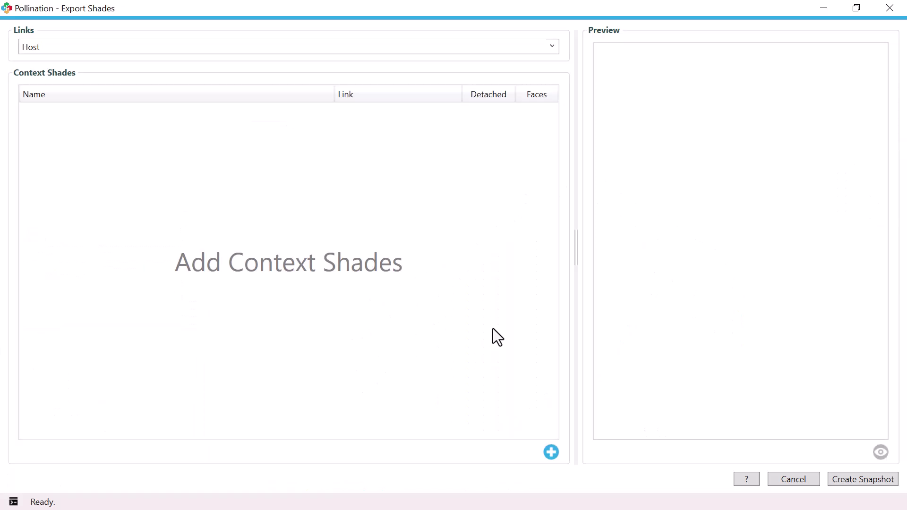
click(556, 454)
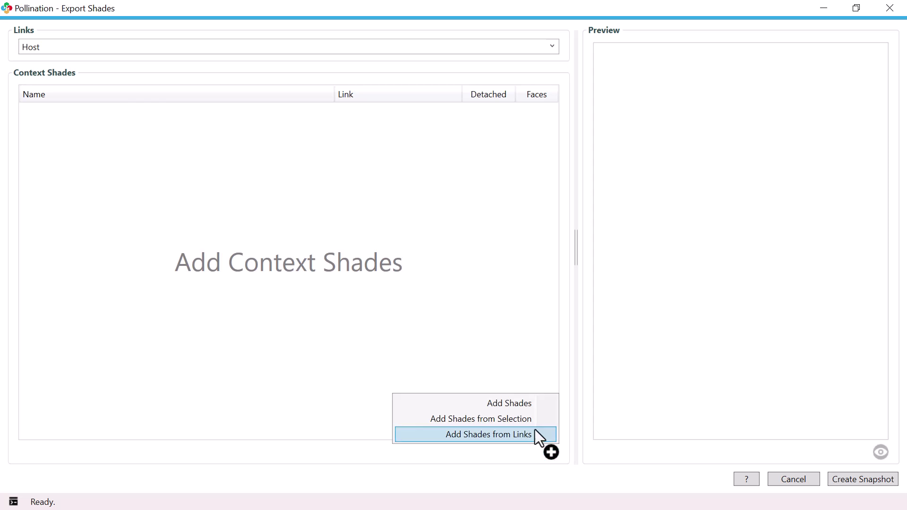
click(520, 409)
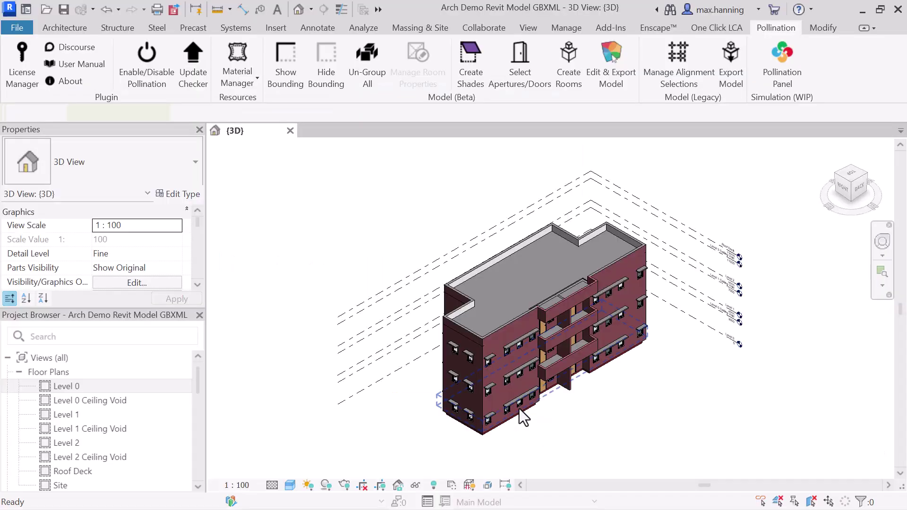
scroll(520, 403, up, 5)
click(488, 384)
click(422, 343)
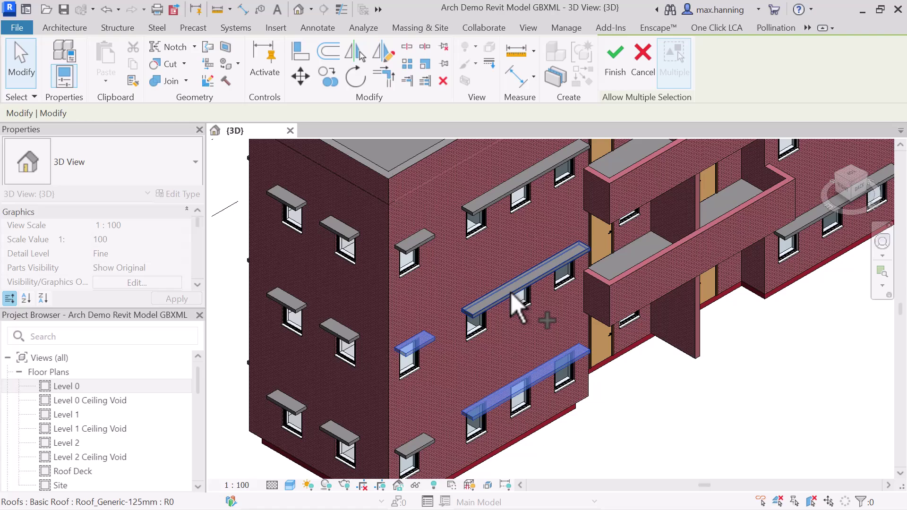
click(511, 293)
click(421, 236)
click(424, 443)
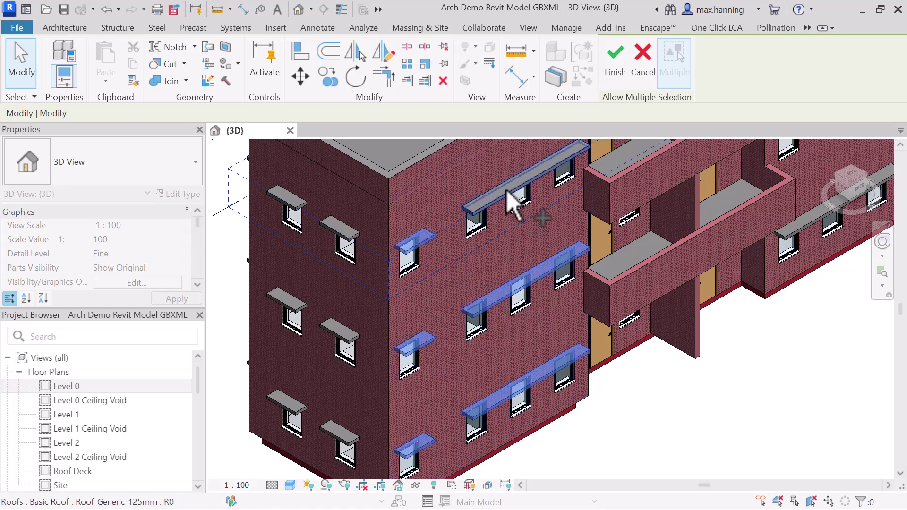
click(506, 190)
click(616, 54)
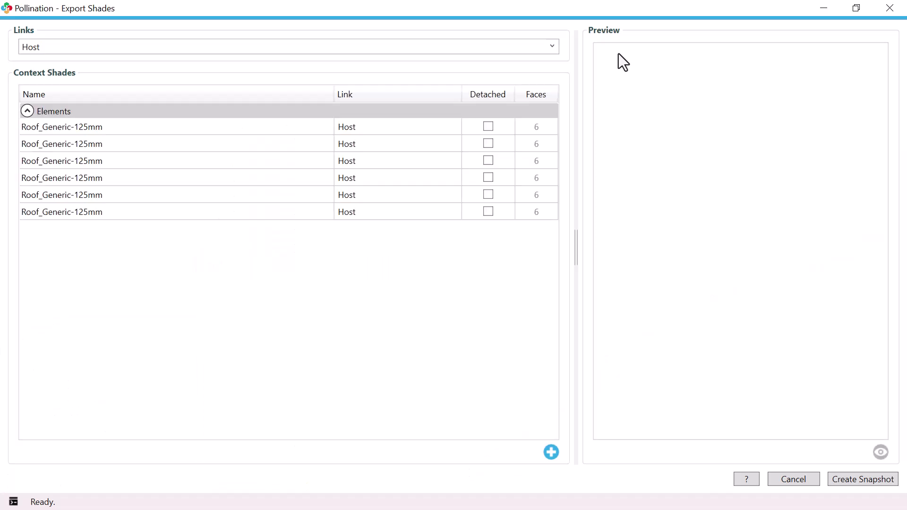
Step: Close the Export Shades window and select one small window shade in the model
click(550, 452)
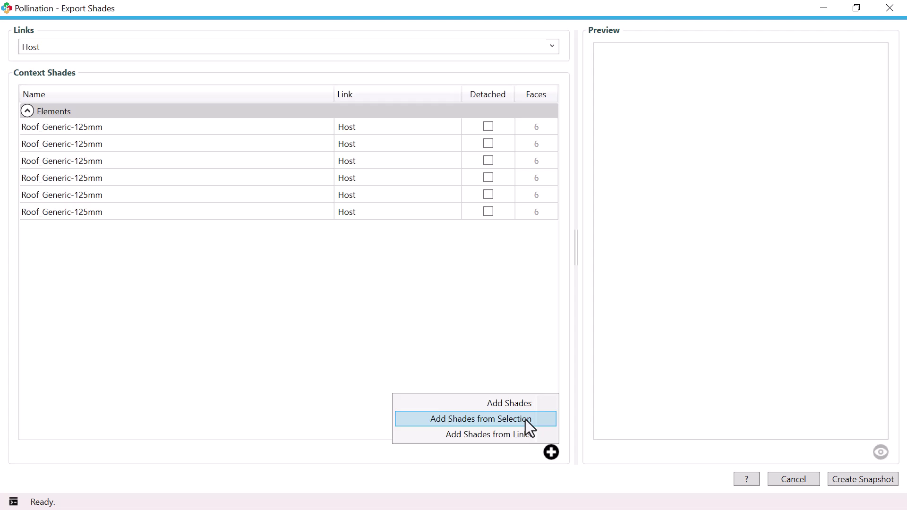
click(537, 419)
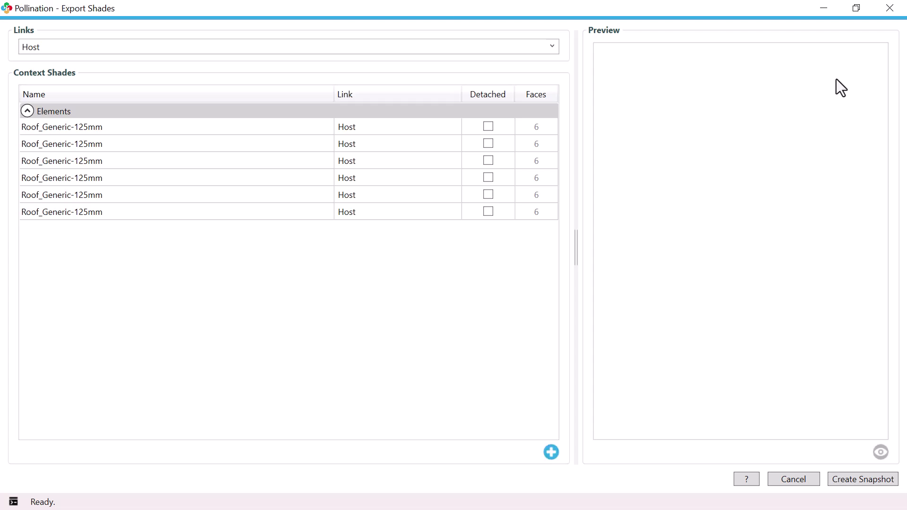
click(889, 10)
click(396, 298)
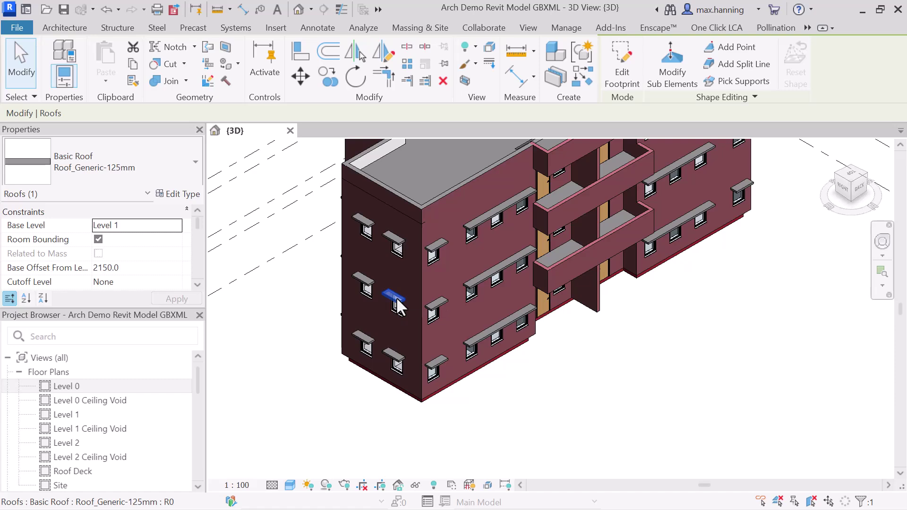
Step: Select all 39 Roof_Generic-125mm window shades using Select All Instances > In Entire Project
right_click(396, 299)
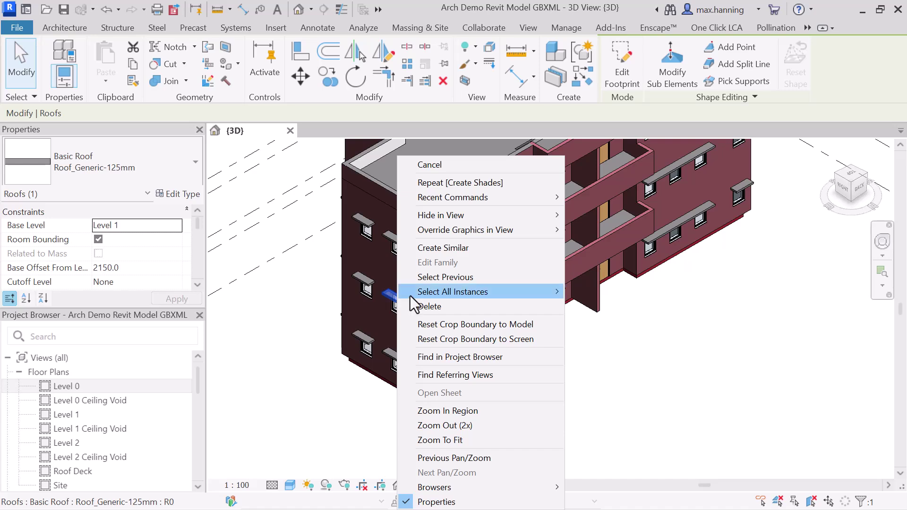
mouse_move(421, 294)
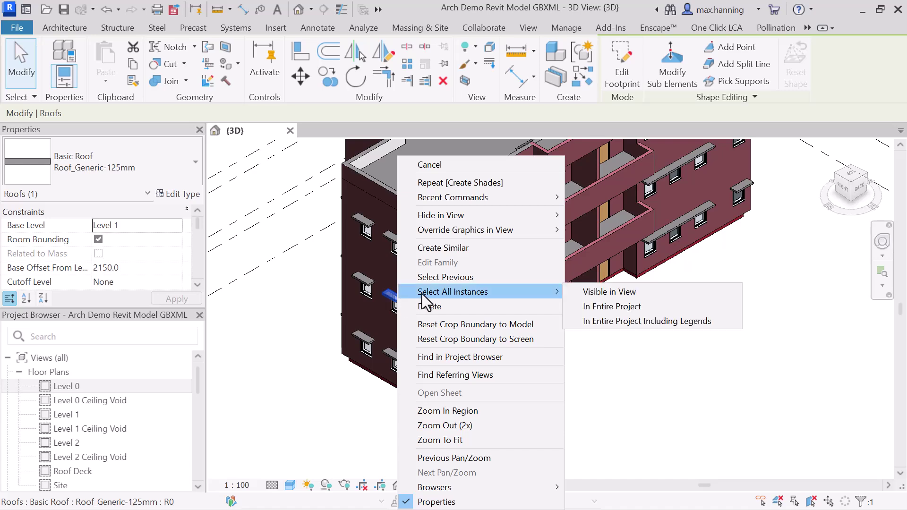
click(611, 305)
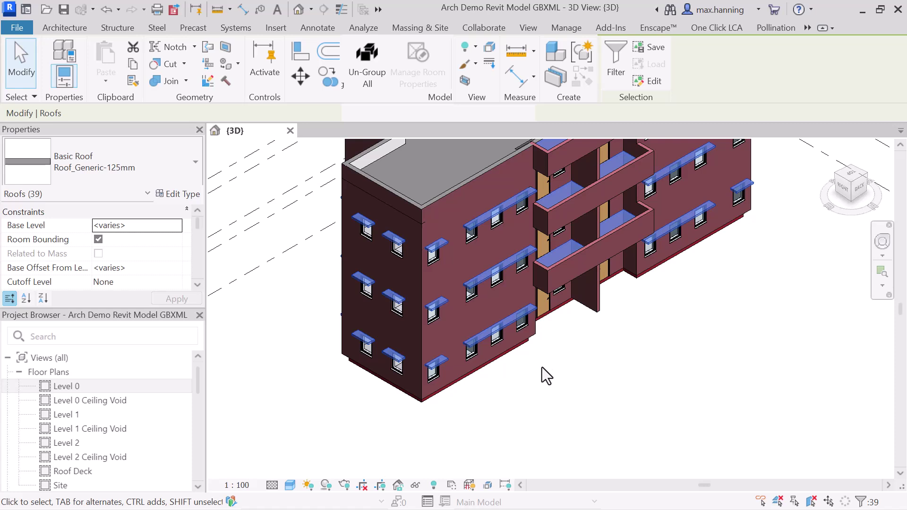
Step: Add the selected roof shades as context shades, preview all of them in 3D, then close
click(776, 27)
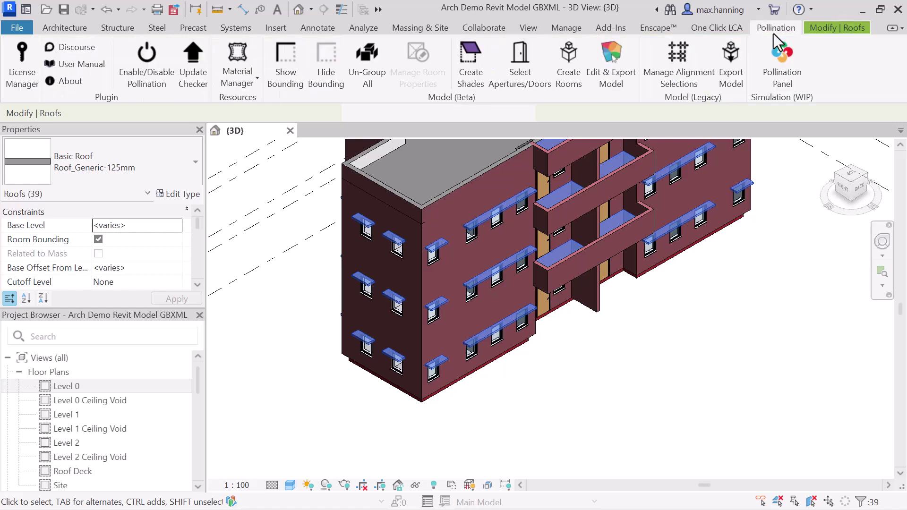
click(470, 67)
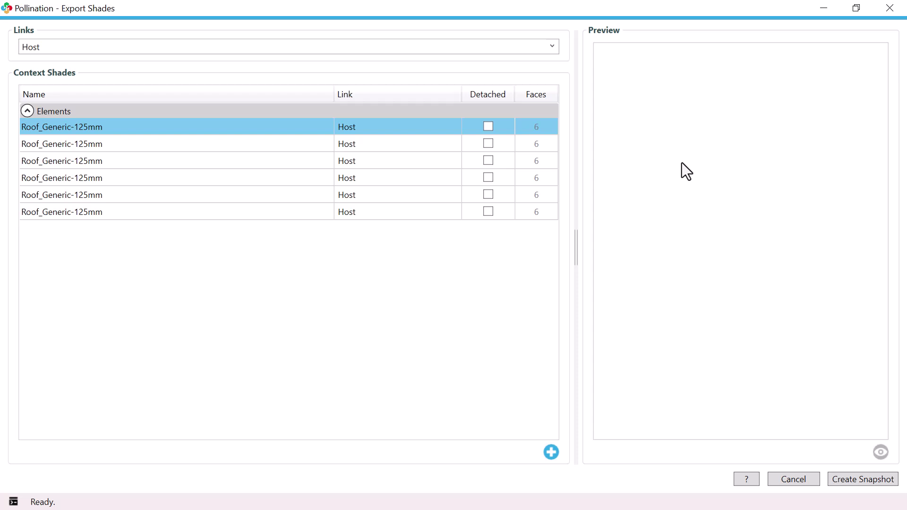
click(551, 454)
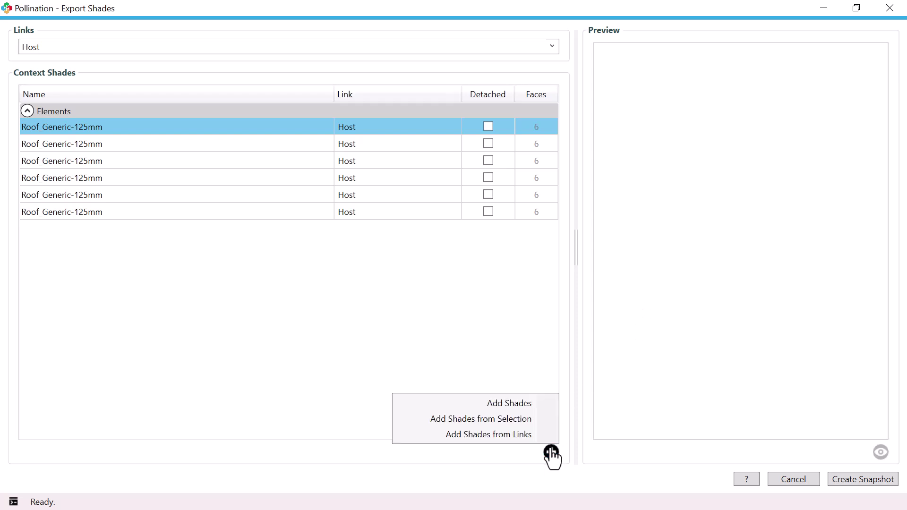
click(508, 418)
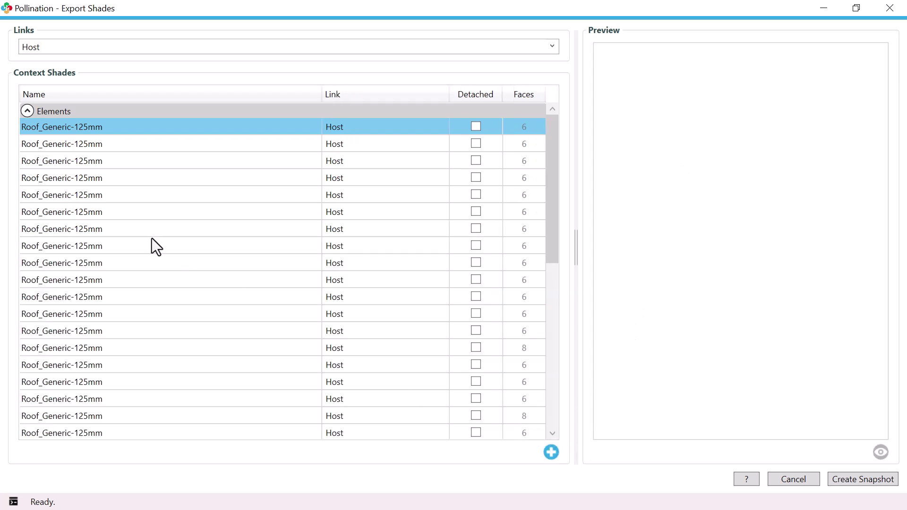
scroll(151, 238, down, 7)
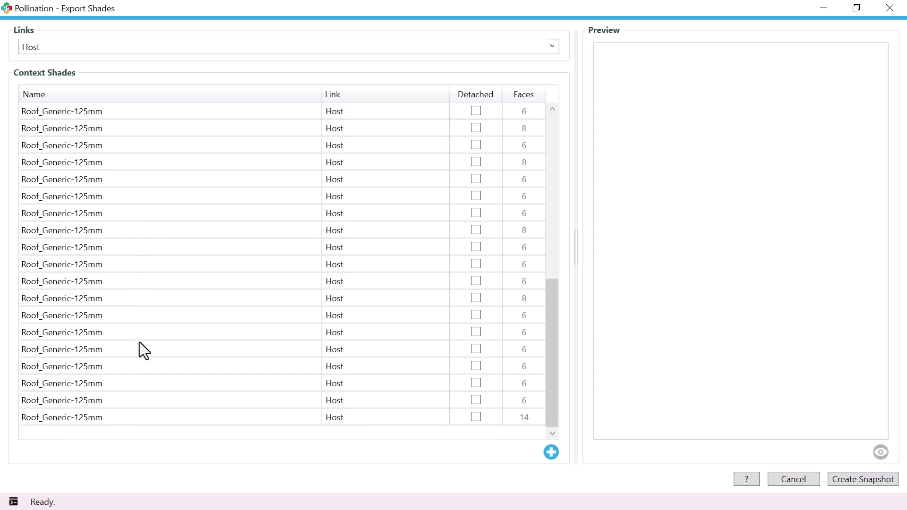
click(146, 416)
scroll(172, 365, up, 7)
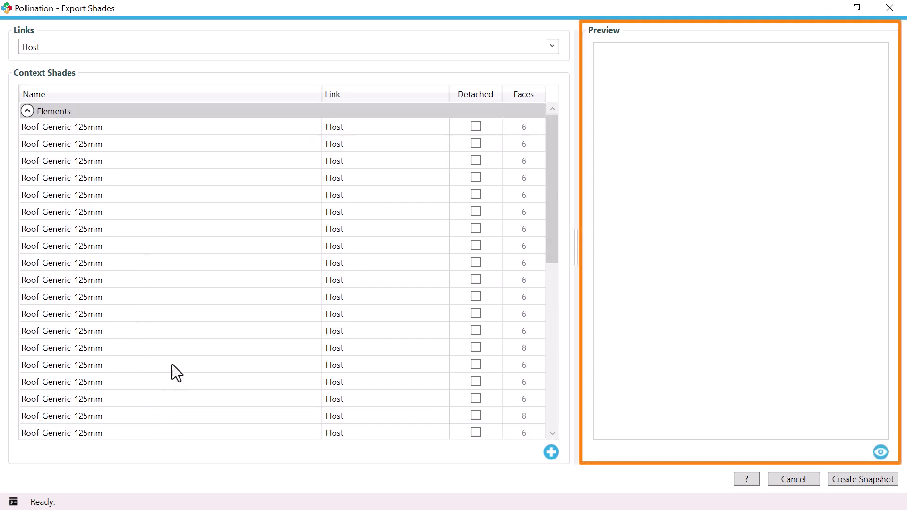
shift+click(106, 129)
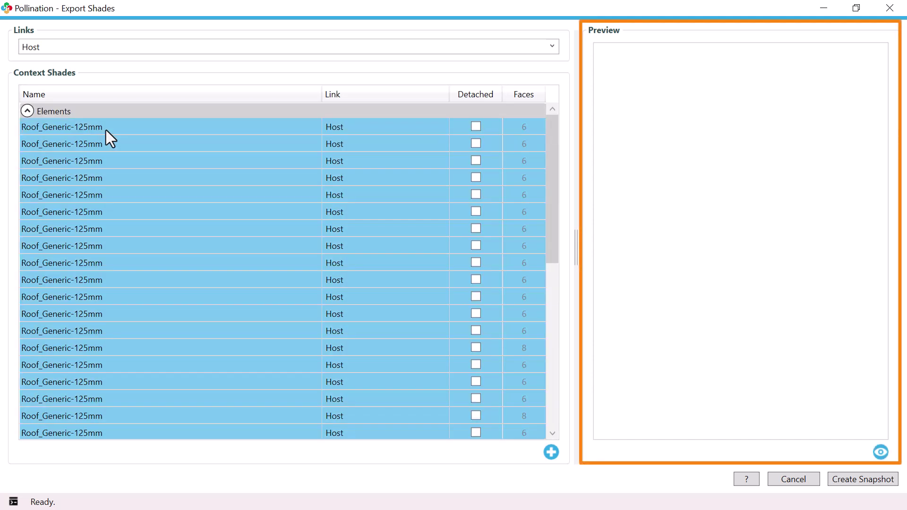
click(880, 452)
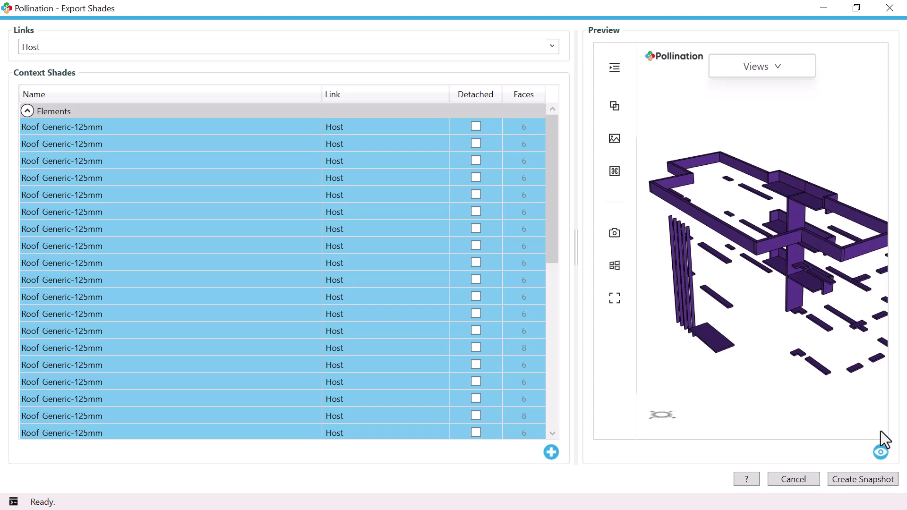
click(891, 10)
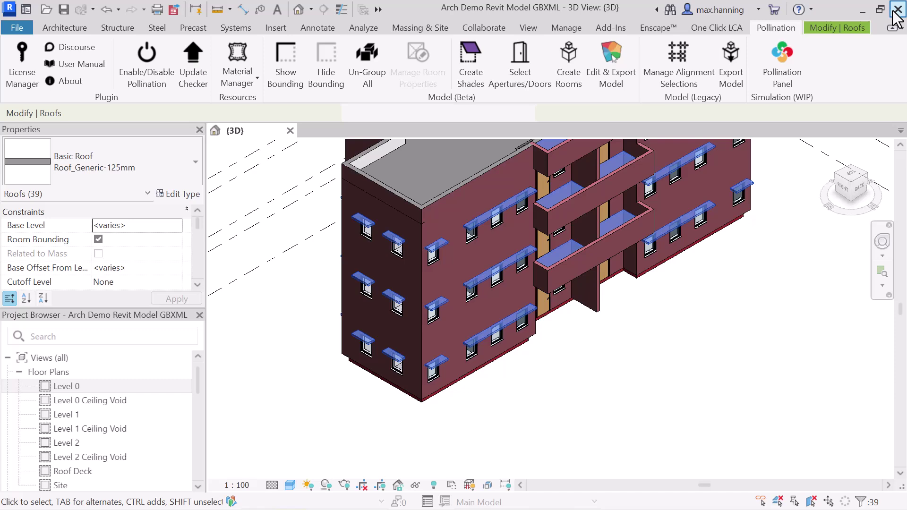
Step: Clear the roof selection and open Pollination's Create Rooms wizard, set to wall-center boundaries
key(Escape)
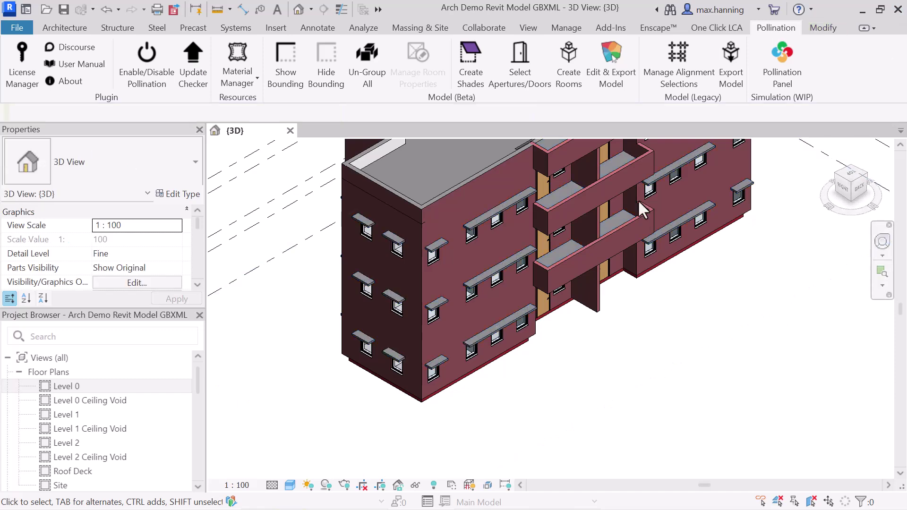
click(569, 76)
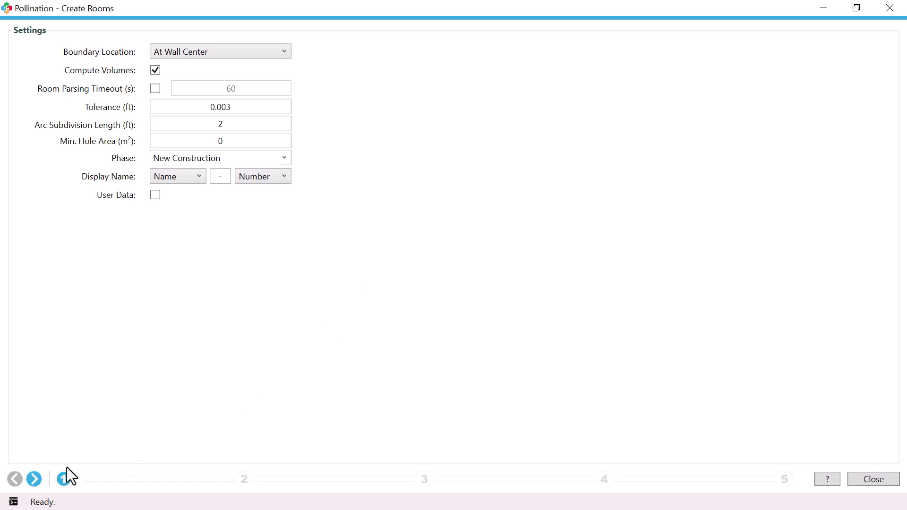
Step: Advance to the Levels step and create a floor plan for Level 0
click(34, 479)
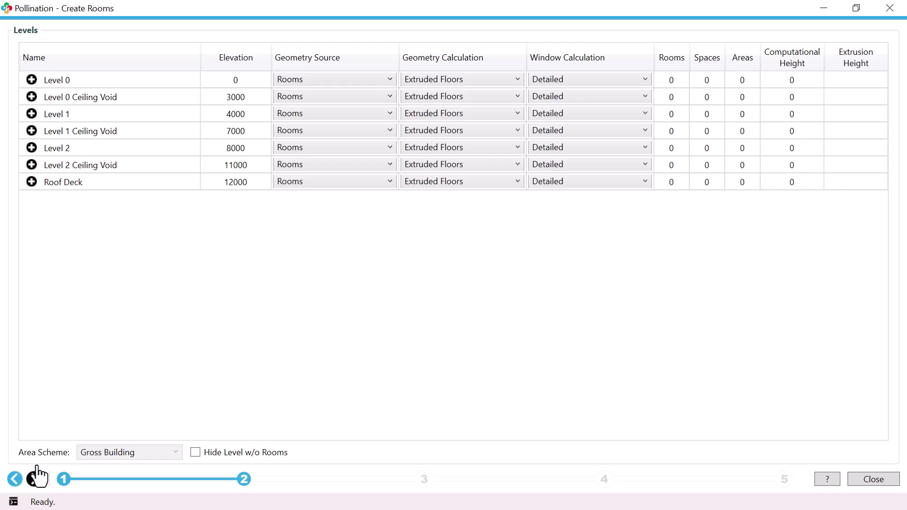
click(31, 80)
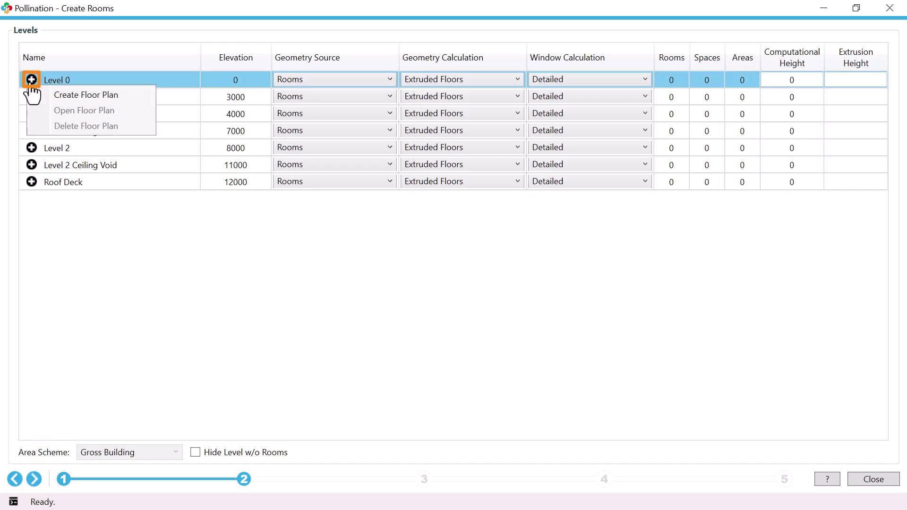
click(89, 101)
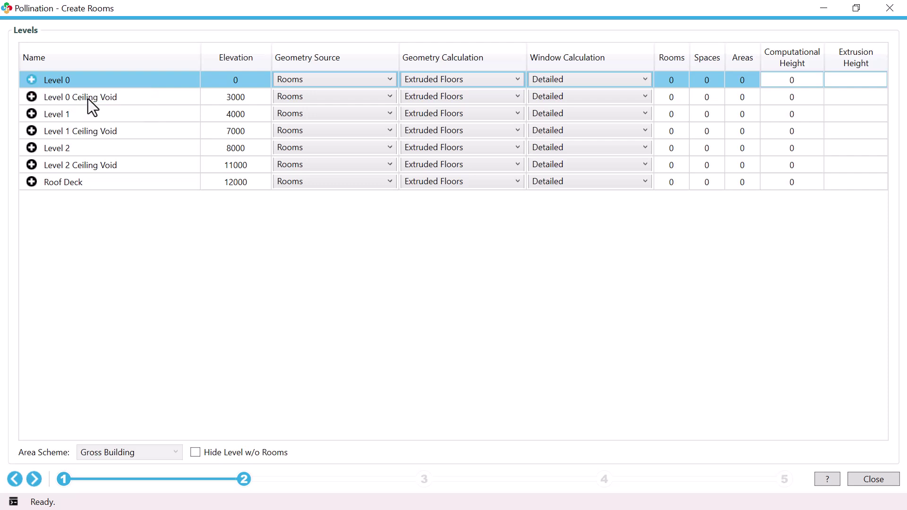
Step: Auto-place rooms on the Level 0 plan with upper limit Level 0 Ceiling Void, offset 0
click(822, 9)
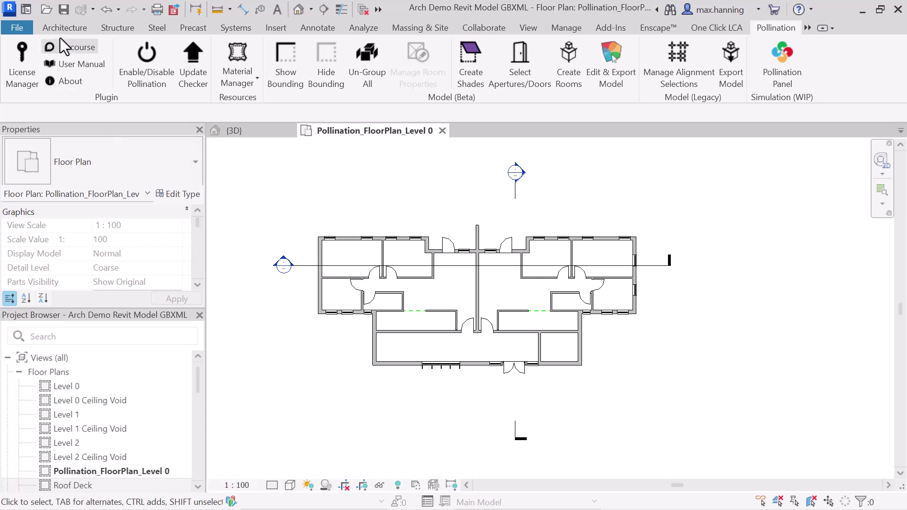
click(60, 25)
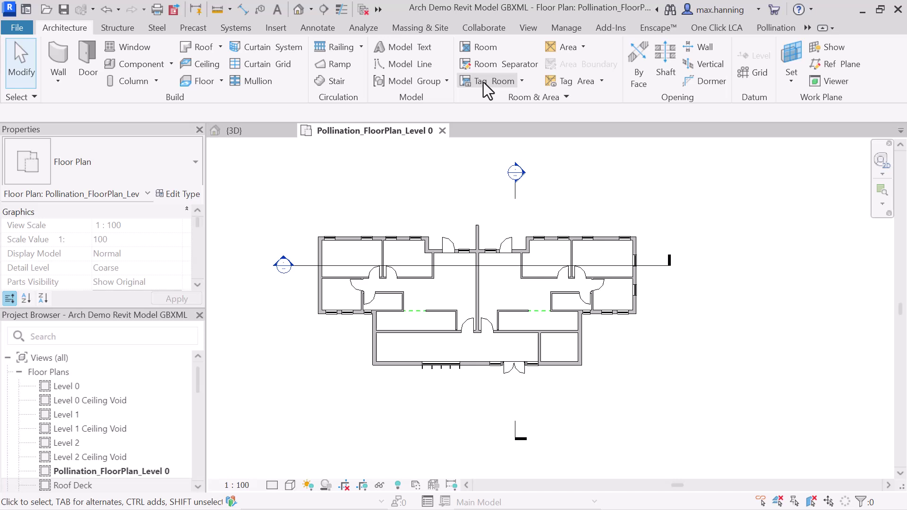
click(487, 47)
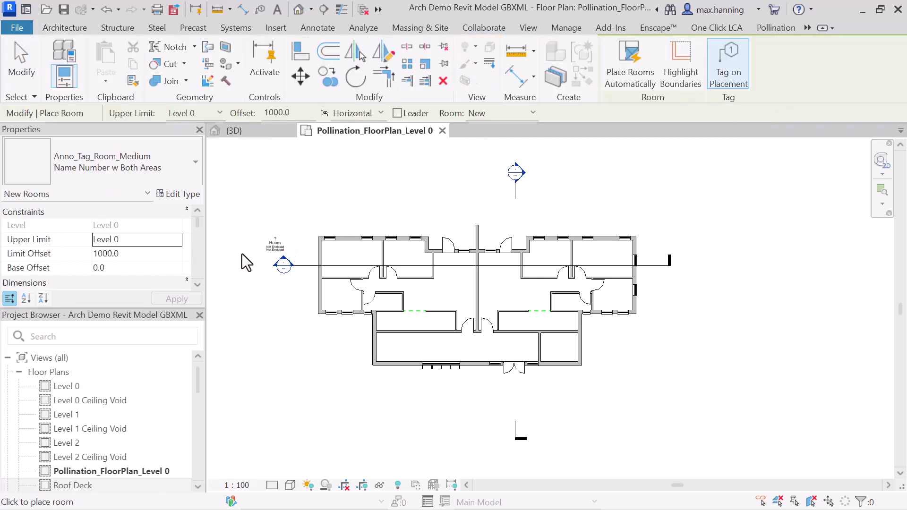
click(176, 241)
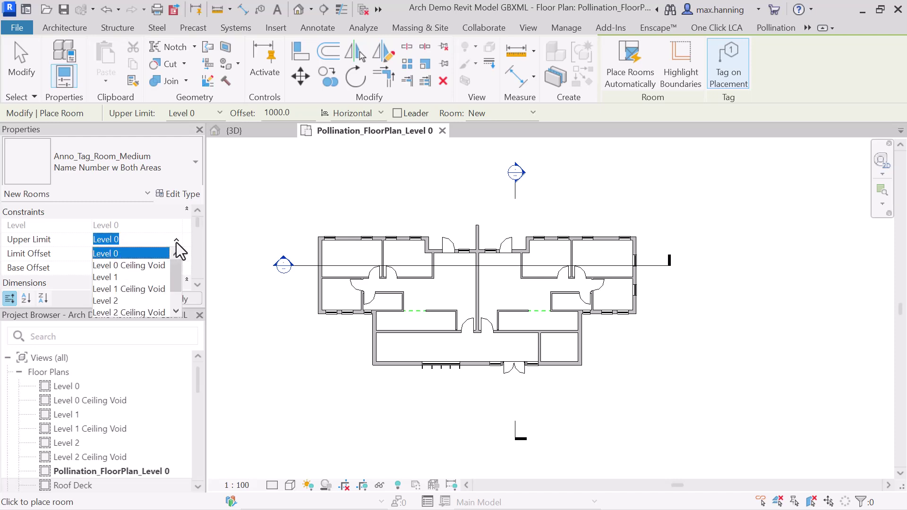
click(131, 266)
click(128, 255)
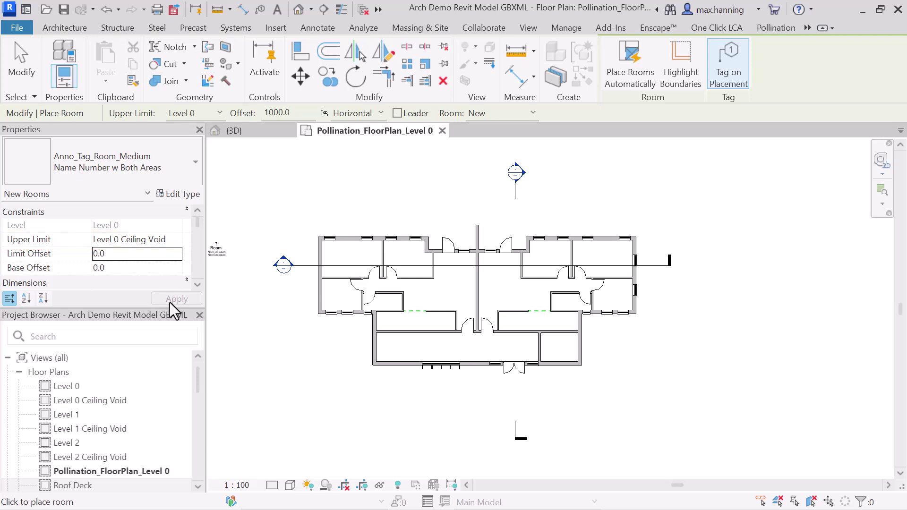
click(169, 300)
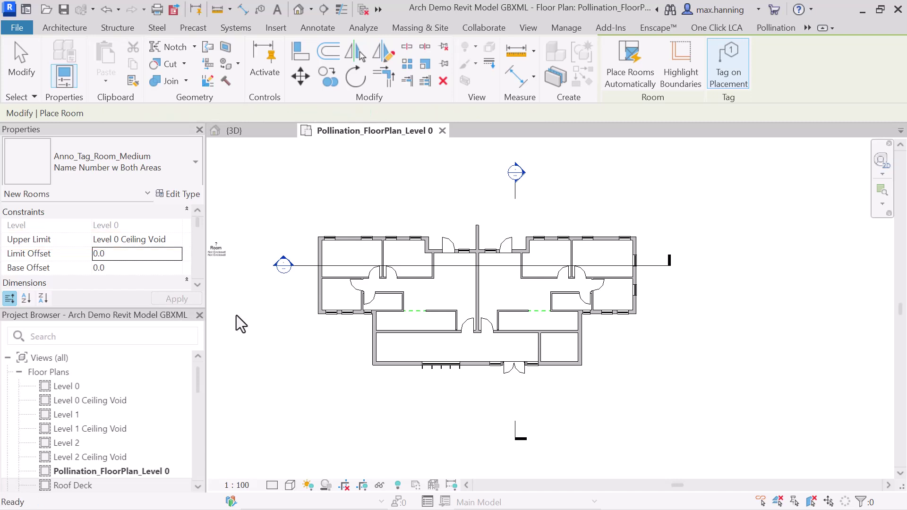
click(633, 64)
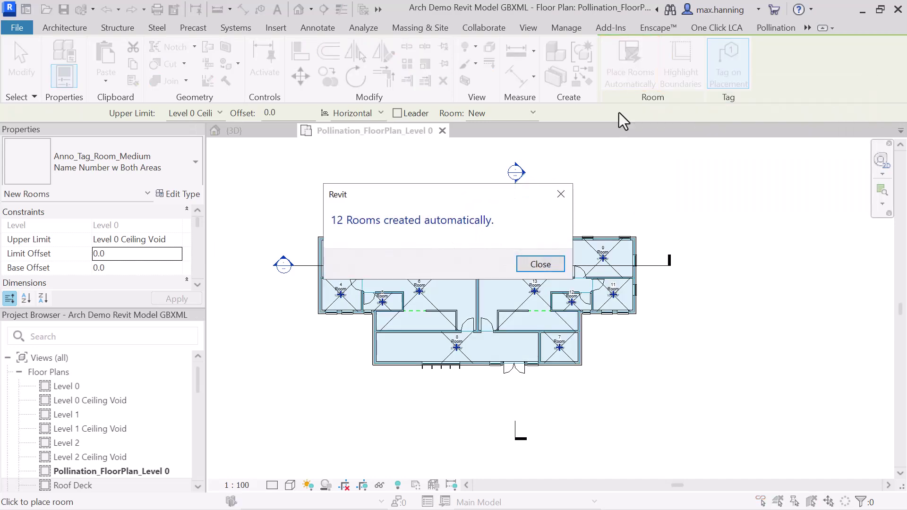
click(540, 264)
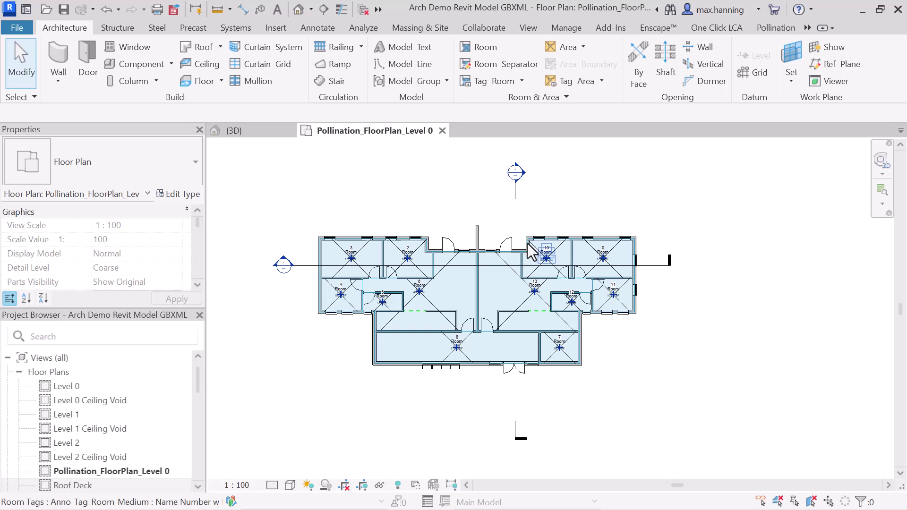
click(776, 28)
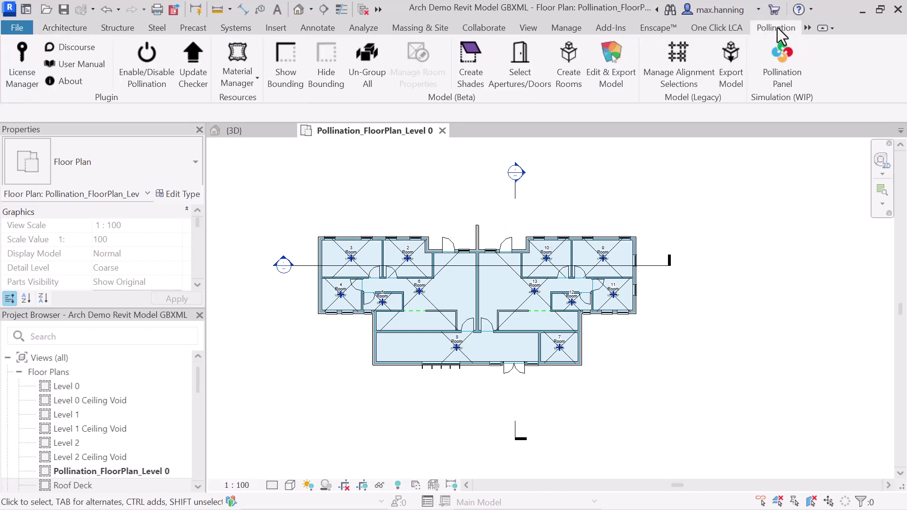
Step: Reopen Create Rooms, keep Extruded Floors, and set Level 0 to 3000, its ceiling void 1000
click(568, 65)
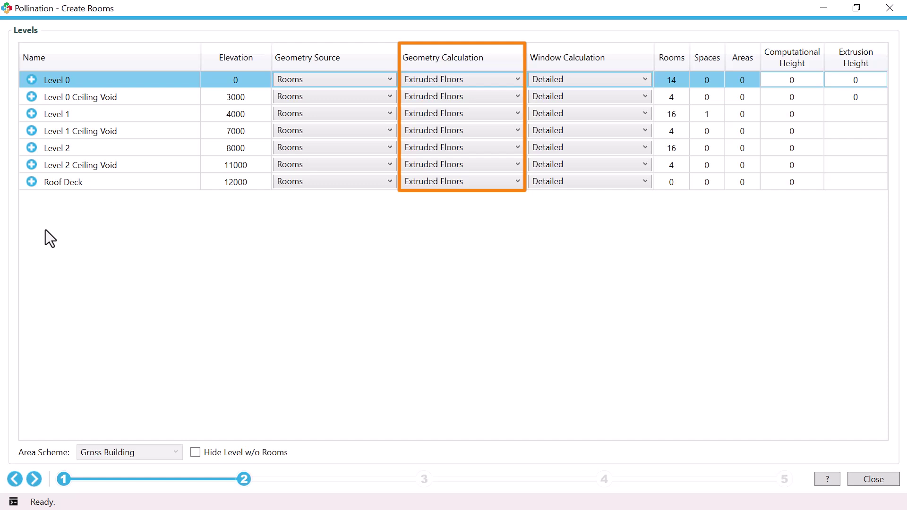
click(505, 78)
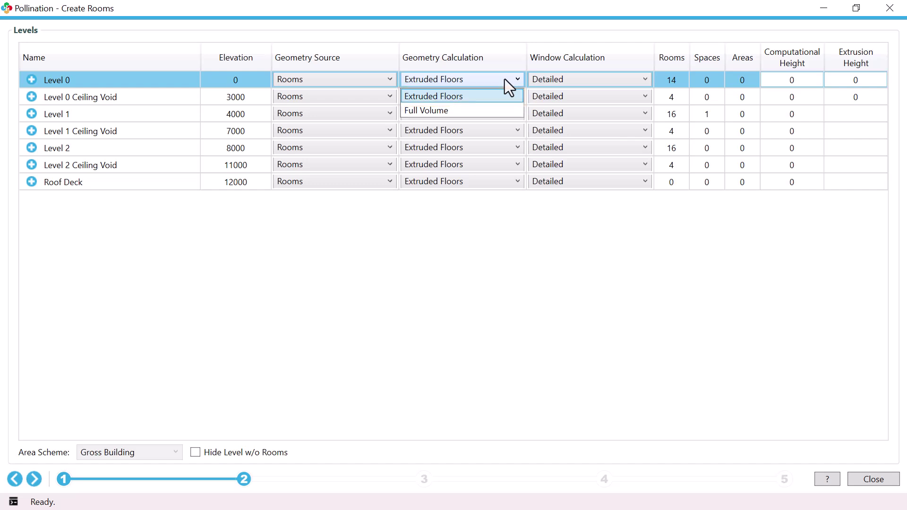
click(504, 78)
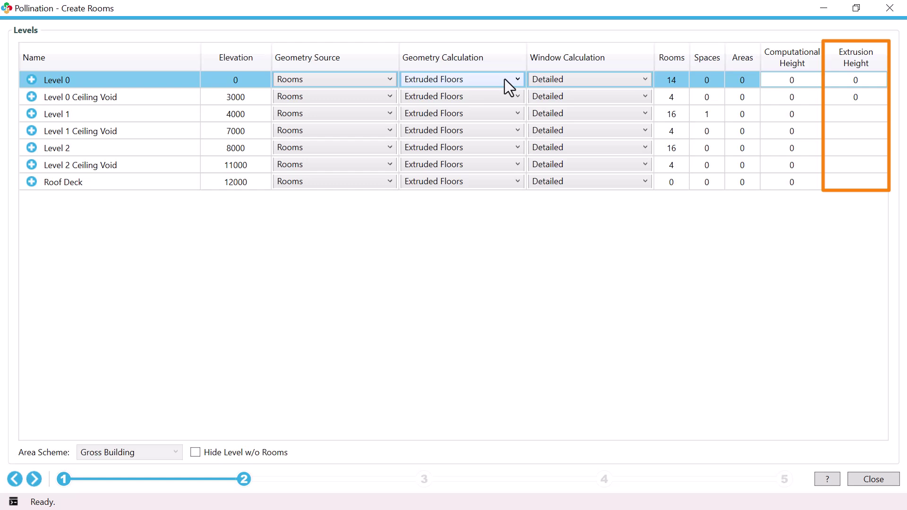
click(867, 81)
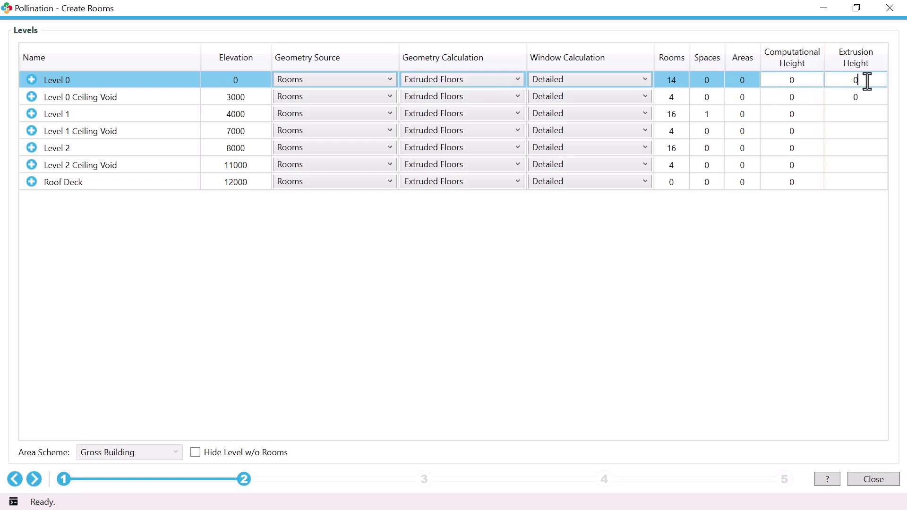
key(BackSpace)
text(3000)
click(866, 96)
key(BackSpace)
text(1000)
Step: Set Levels 1 and 2 to 3000 and their ceiling voids to 1000, then select all seven levels
click(867, 114)
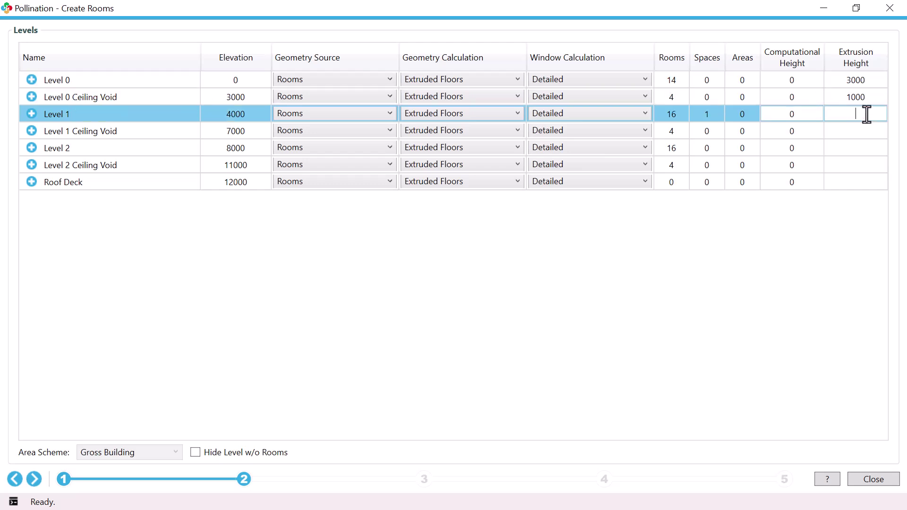
text(3000)
click(860, 131)
text(1000)
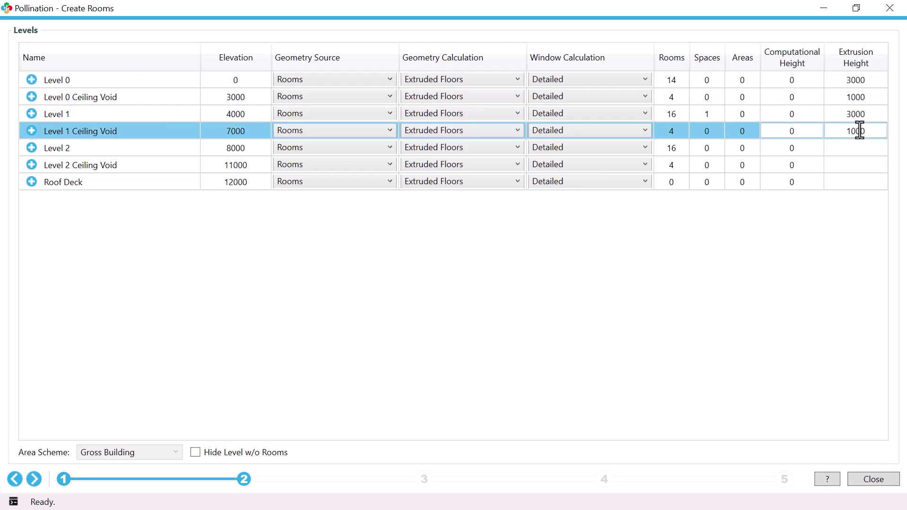
click(854, 148)
text(3000)
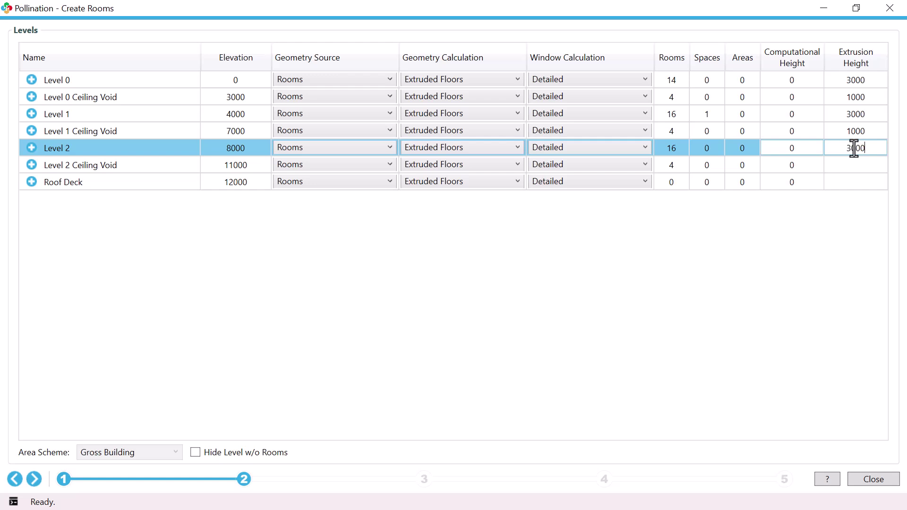
click(856, 165)
text(1000)
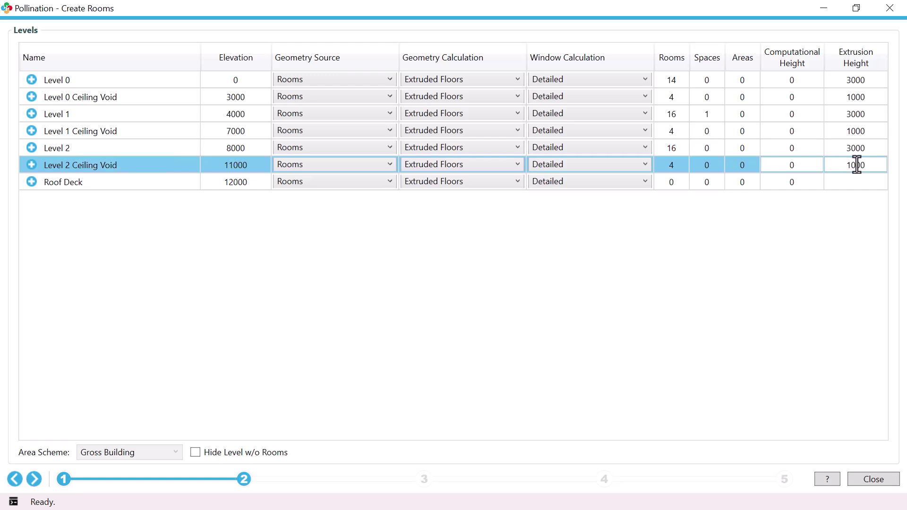
click(101, 81)
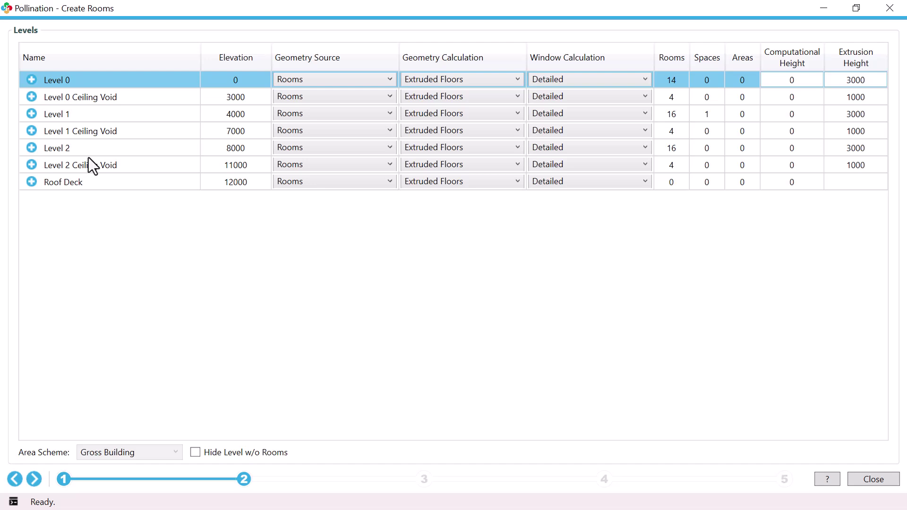
shift+click(78, 181)
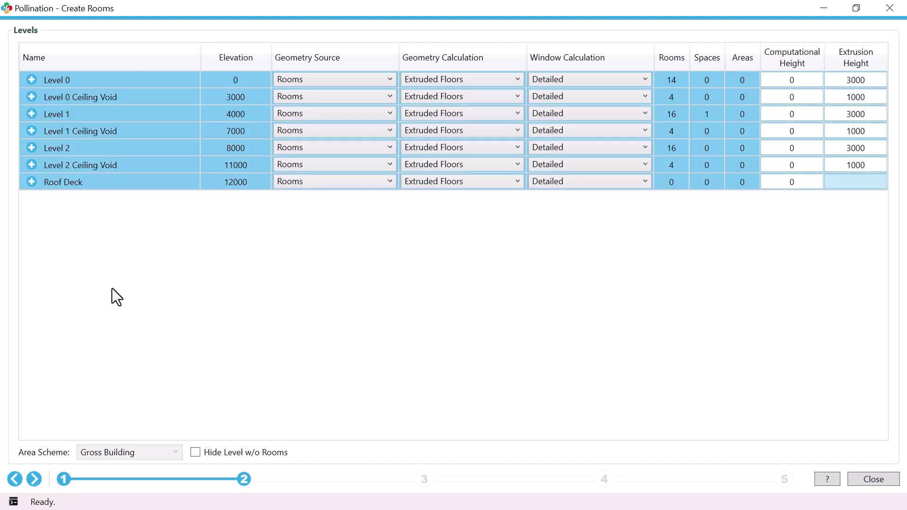
click(35, 479)
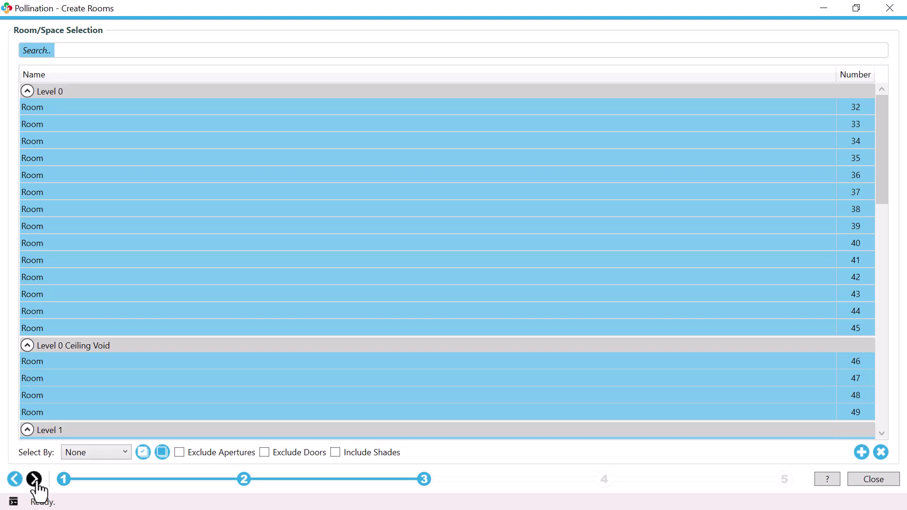
Step: Go to Room/Space Properties, select all rooms, and show an enlarged 3D preview of the room model
click(34, 480)
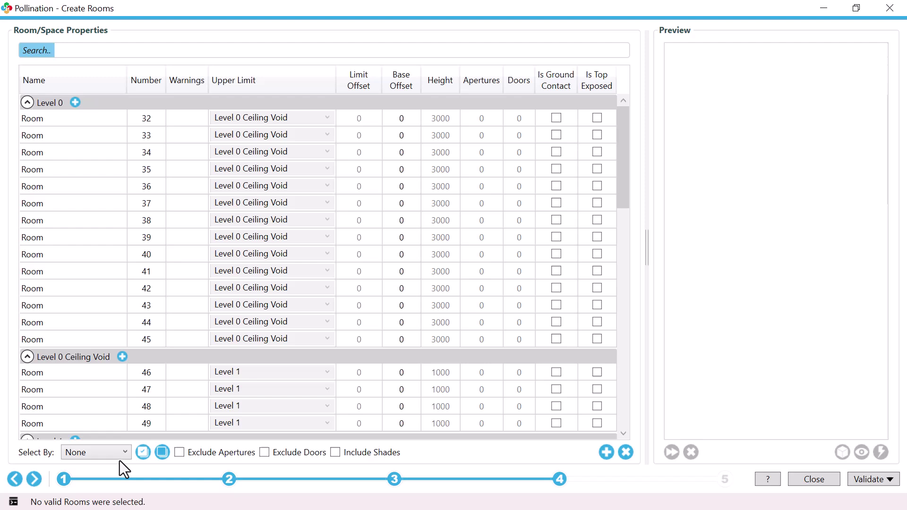
click(142, 452)
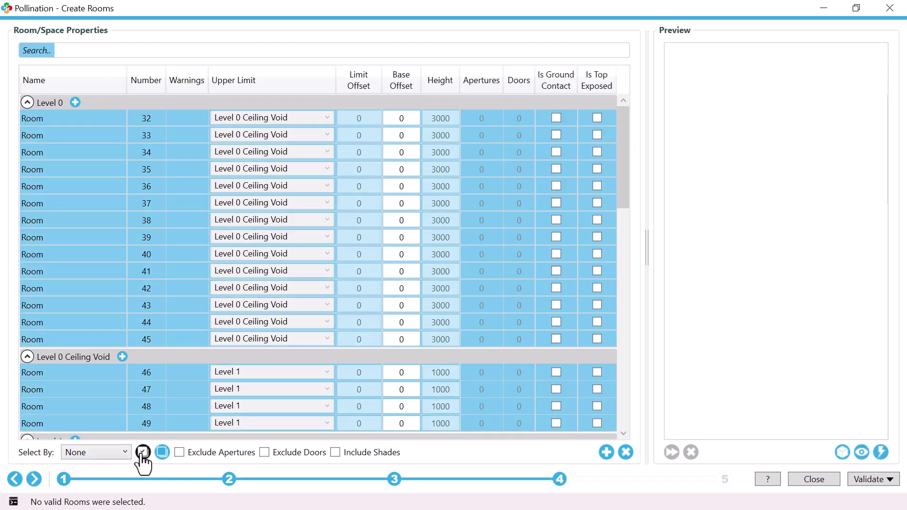
click(861, 452)
drag(647, 253, 545, 253)
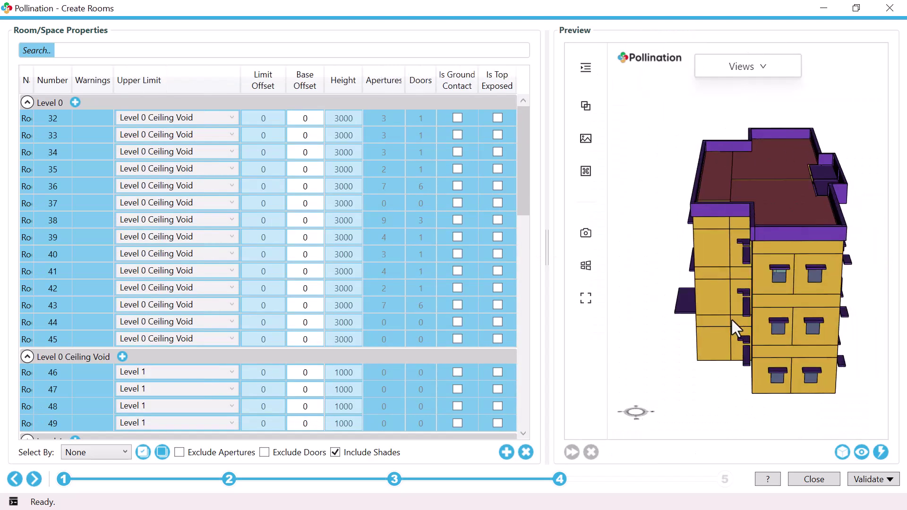
mouse_move(730, 319)
mouse_down()
mouse_move(639, 287)
mouse_move(694, 303)
mouse_move(789, 300)
mouse_move(687, 314)
mouse_move(757, 314)
mouse_move(745, 316)
mouse_up()
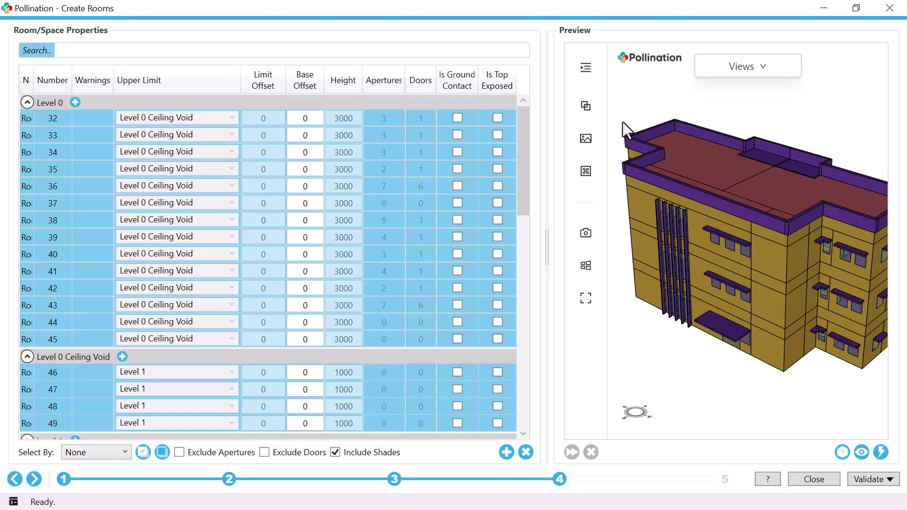
Step: Hide the Ceiling layer in the preview settings and view the building from another angle
click(585, 69)
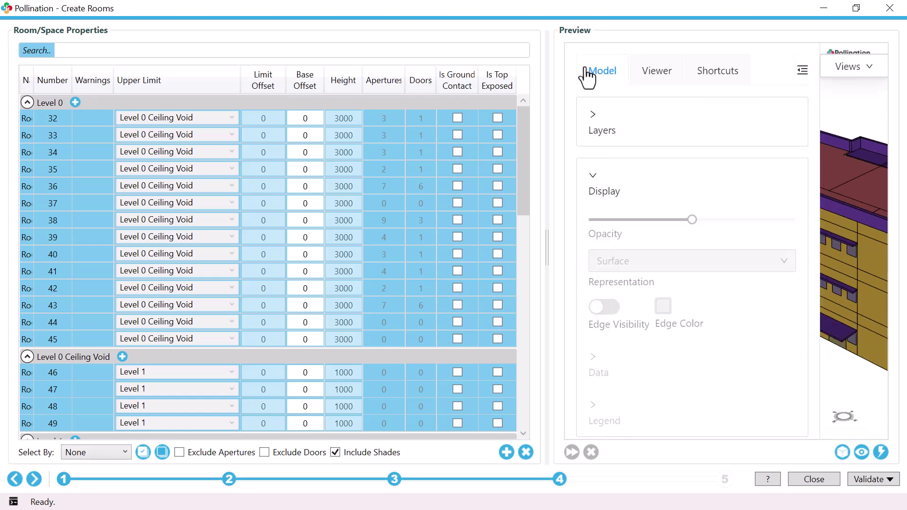
click(599, 124)
click(604, 201)
click(588, 138)
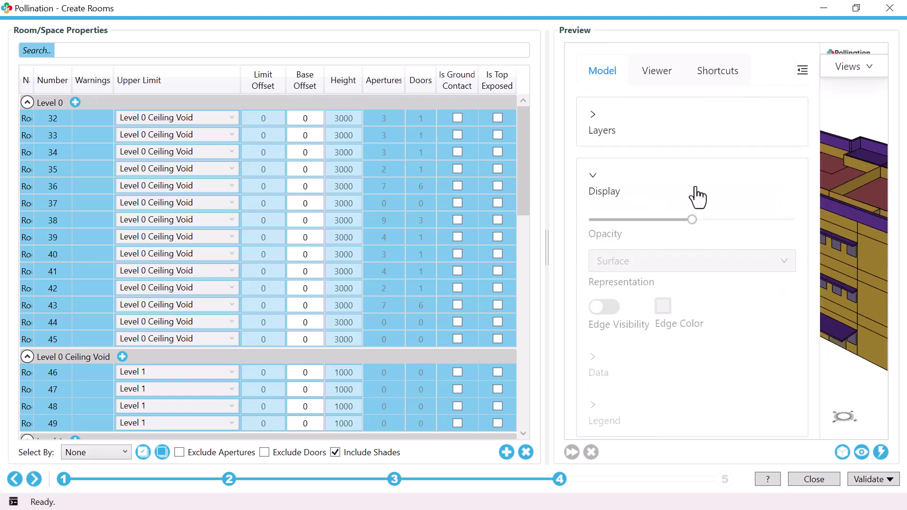
click(799, 71)
drag(716, 232, 801, 256)
click(585, 69)
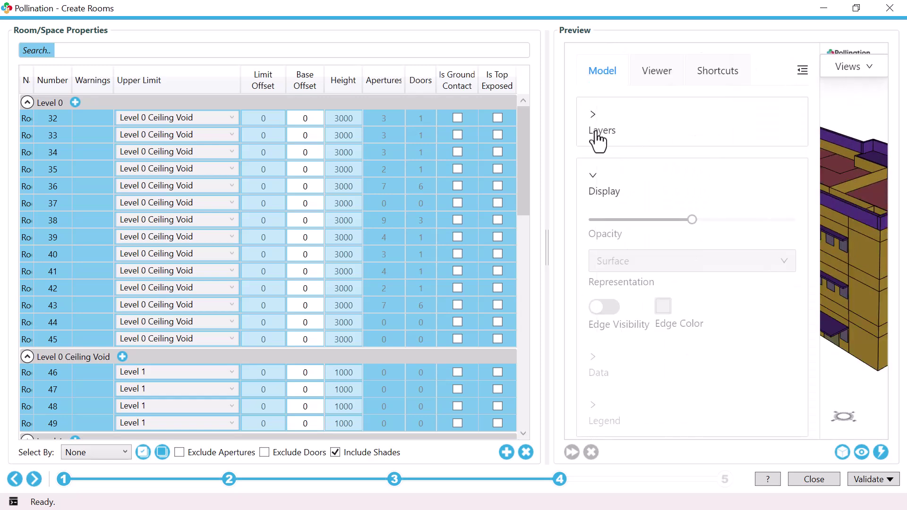
click(598, 134)
click(802, 70)
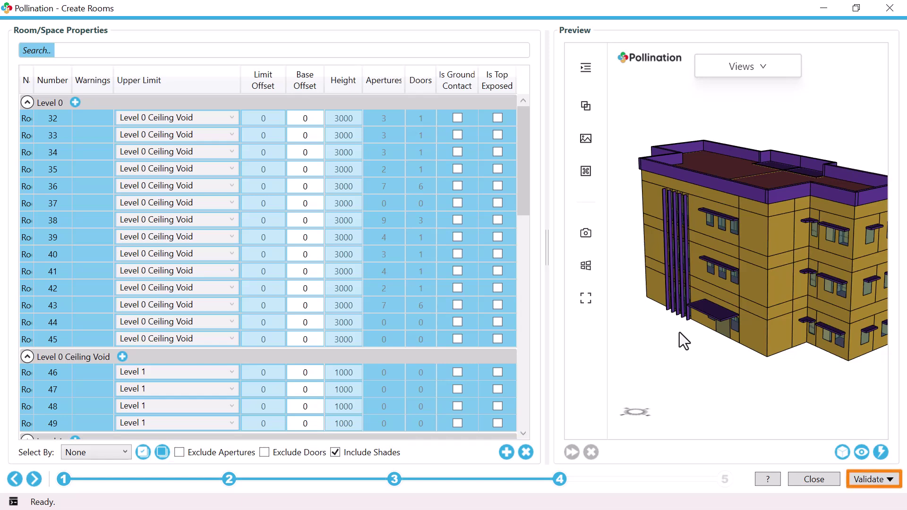
Step: Validate the room model and advance to the Building Properties step (Default Generic Construction Set, Plenum)
click(879, 478)
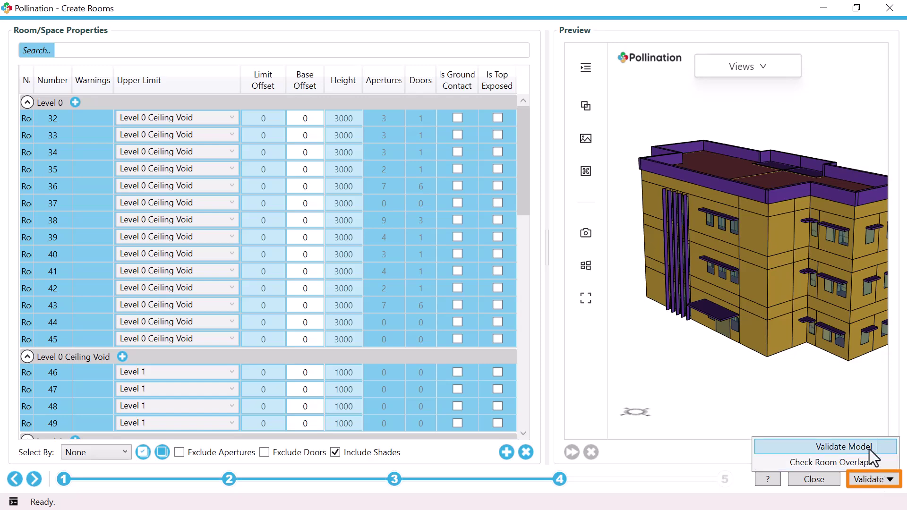
click(881, 463)
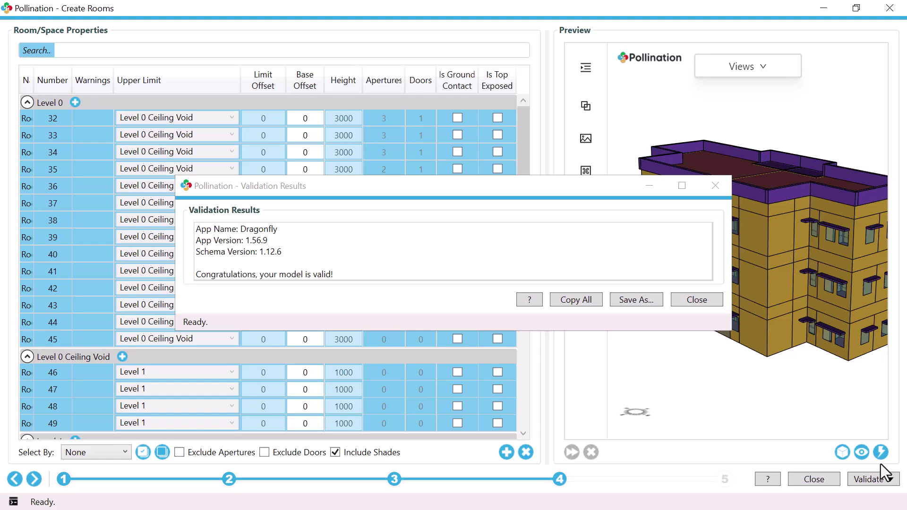
click(700, 296)
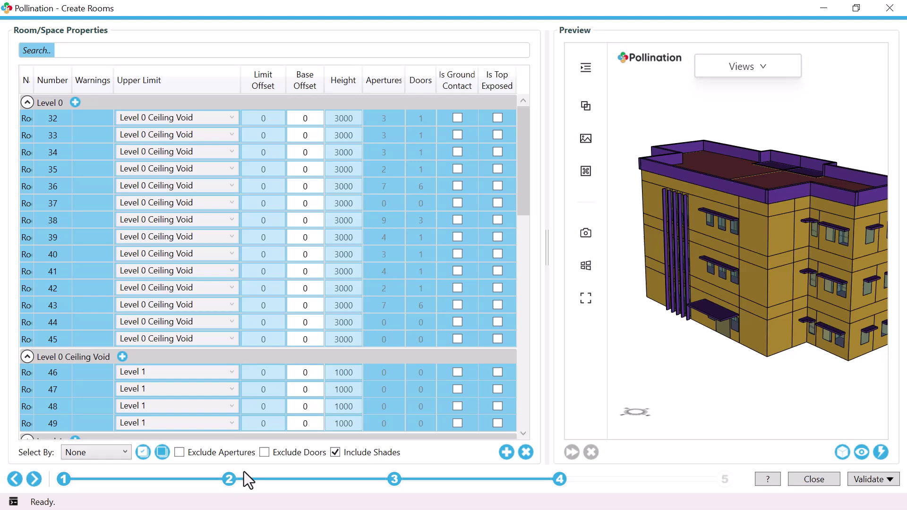
click(33, 479)
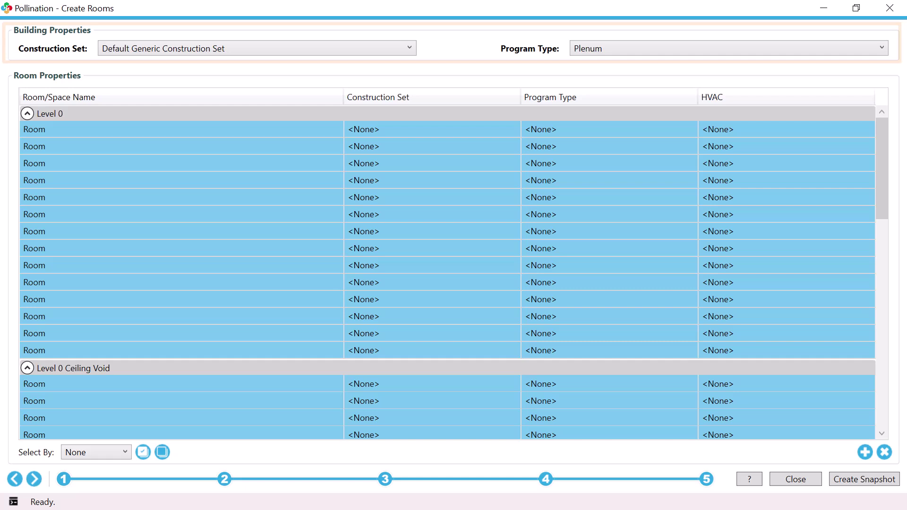
Step: Save a snapshot of the 54 rooms named 'Energy Model' to the Desktop, then close Create Rooms
click(865, 478)
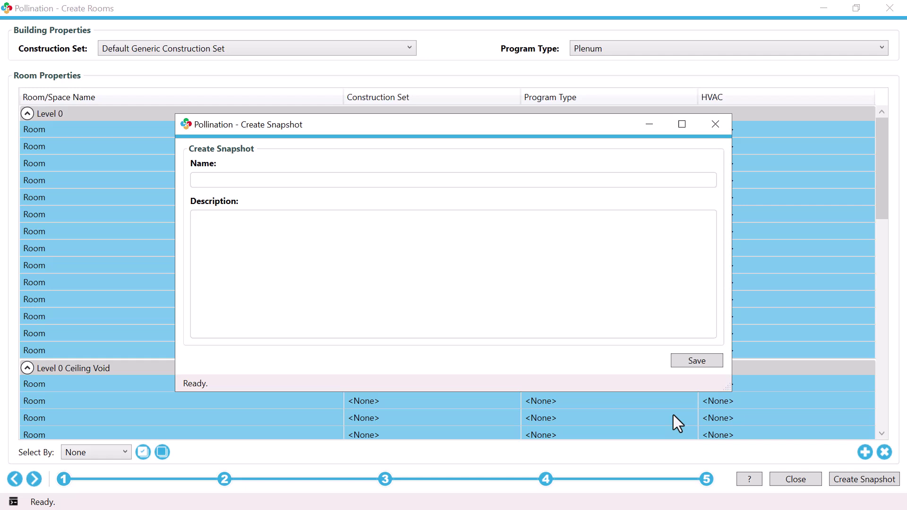
click(387, 181)
key(Caps_Lock)
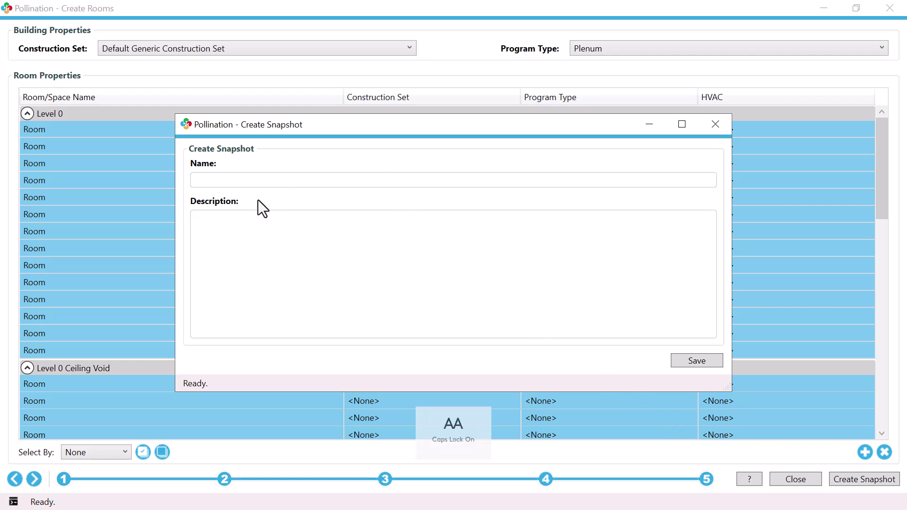
text(E)
key(Caps_Lock)
text(nergy)
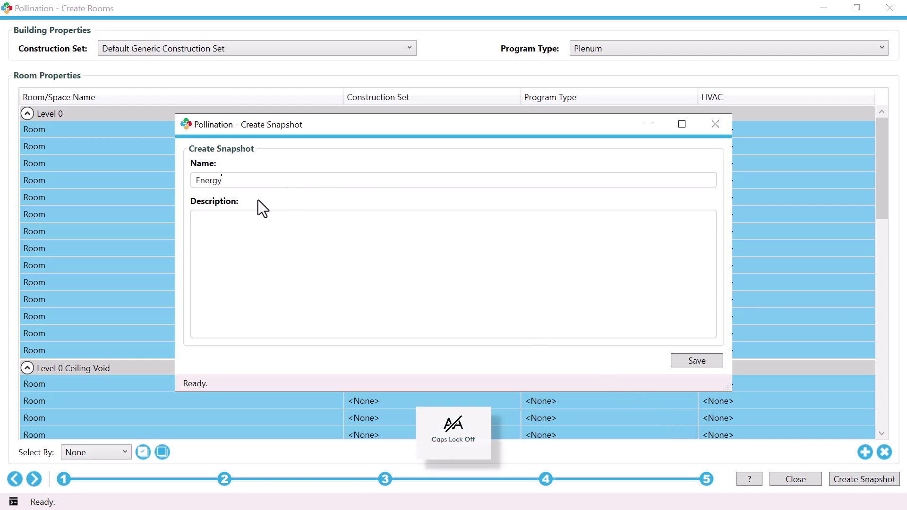
text( Model)
click(697, 360)
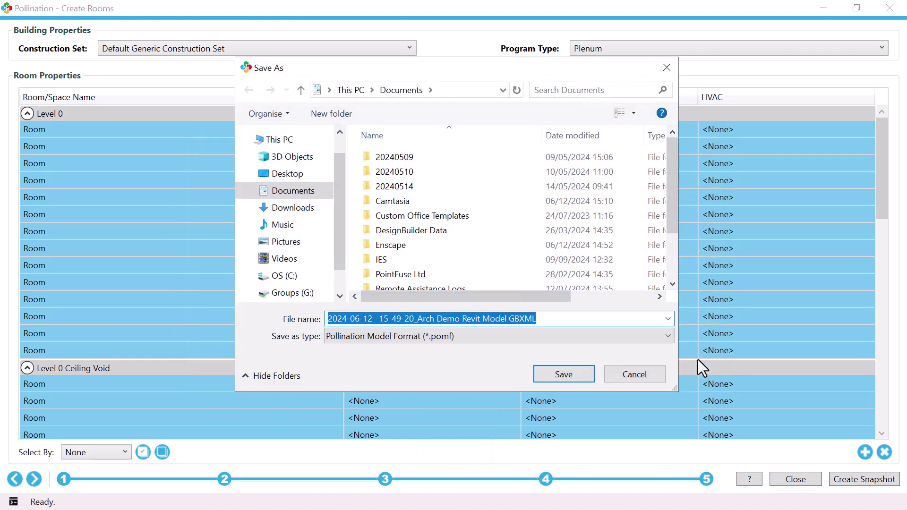
click(288, 174)
click(562, 372)
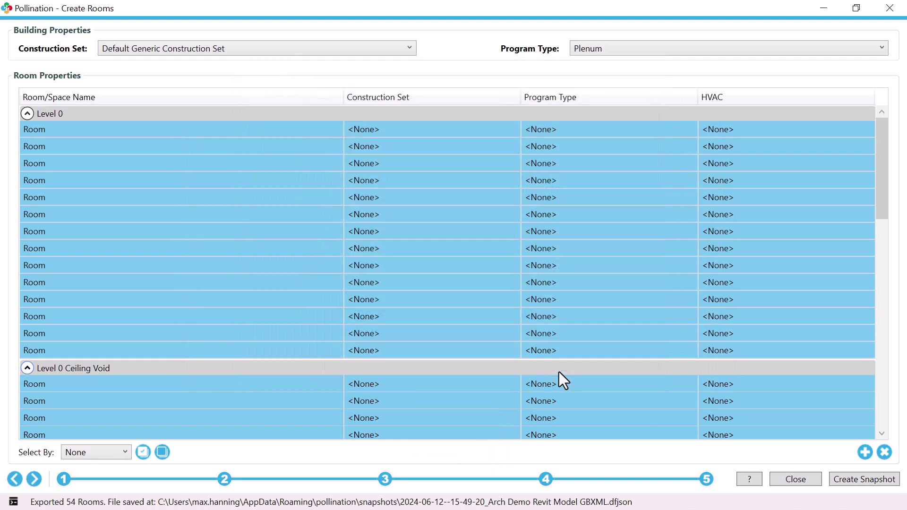
click(888, 10)
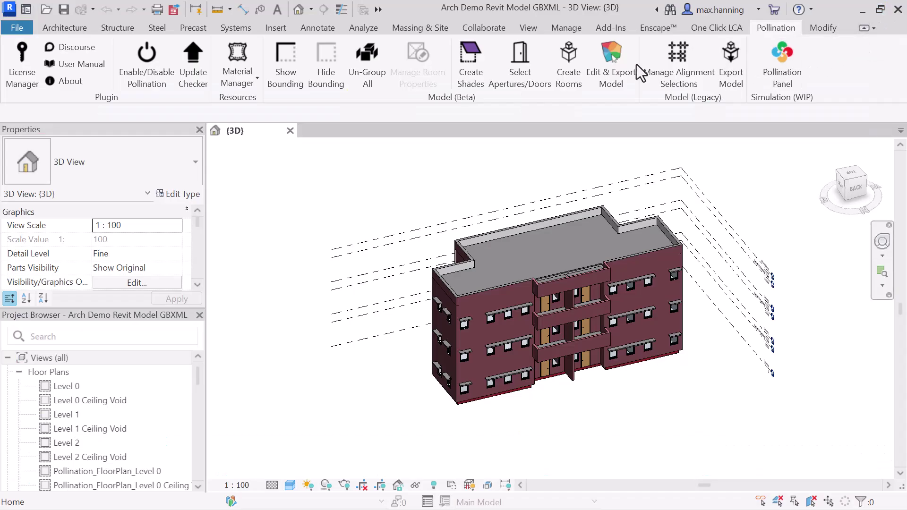
Step: Open the Energy Model snapshot in Pollination Model Editor
click(618, 67)
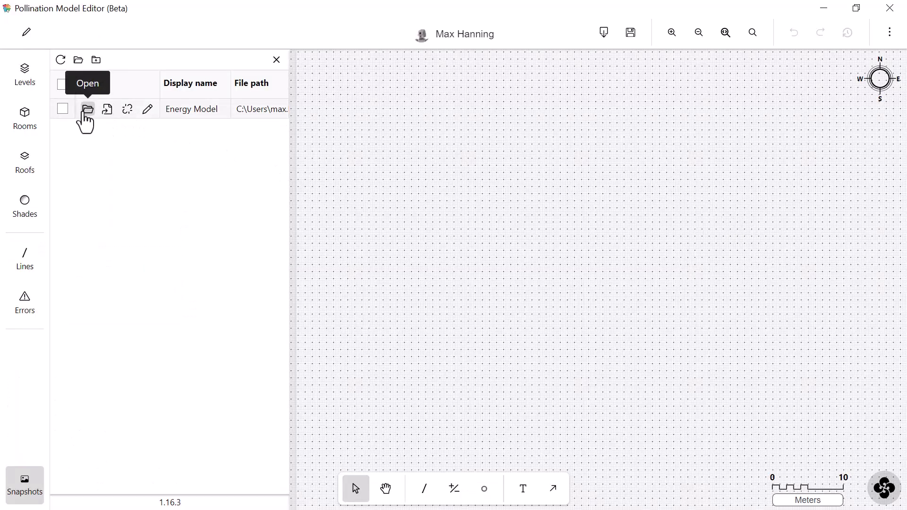
click(86, 110)
click(600, 295)
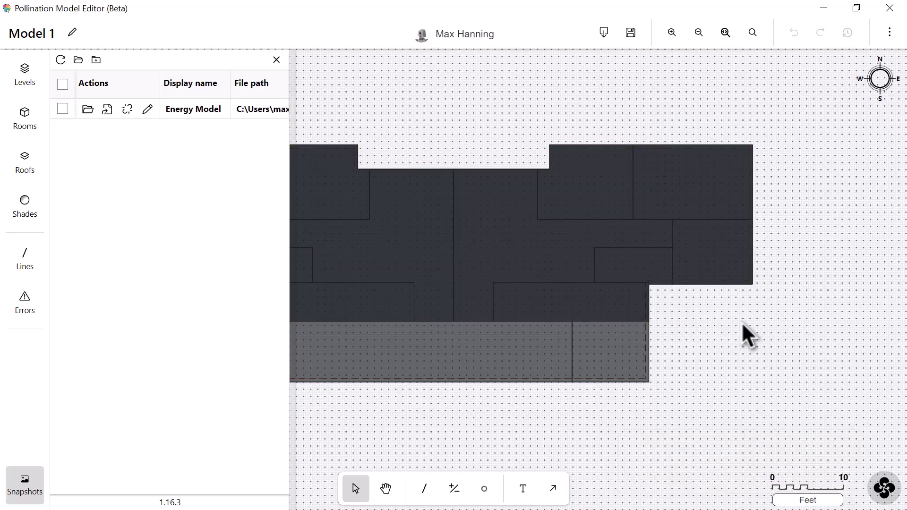
Step: In the Levels list, tick all six levels except Level 0
click(30, 84)
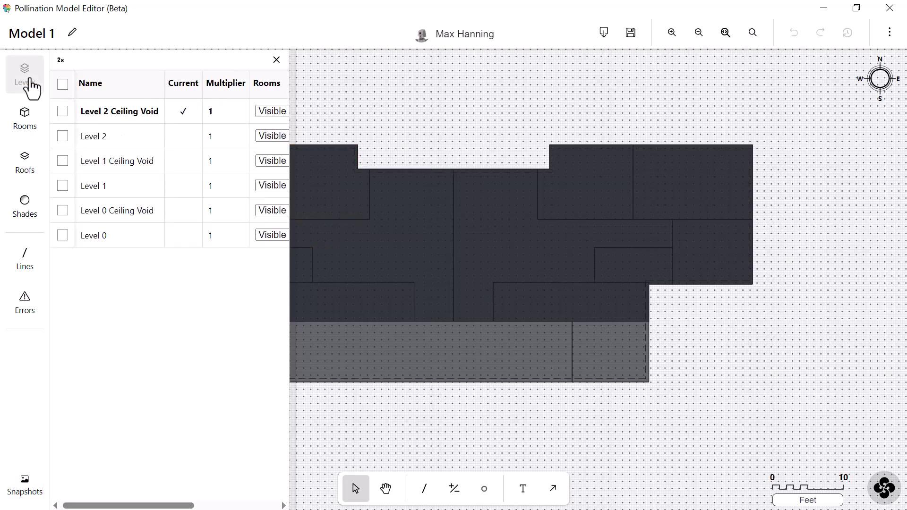
click(63, 85)
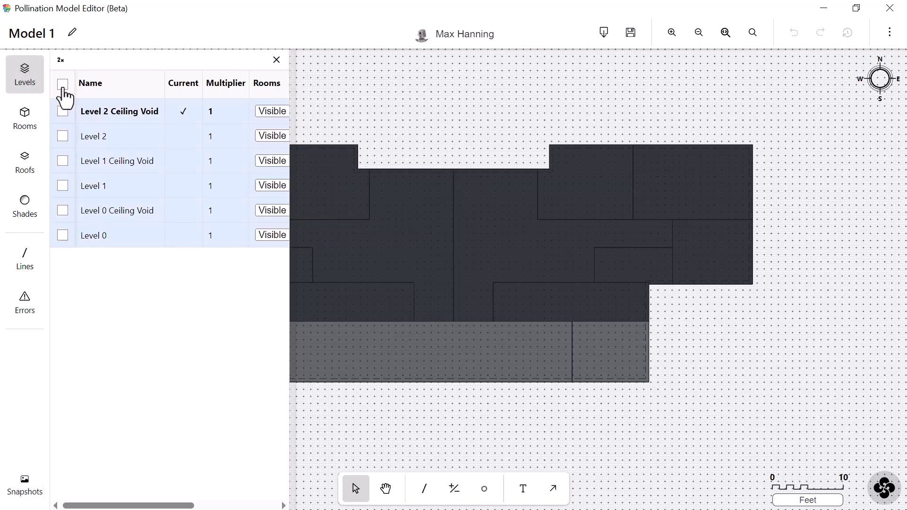
click(63, 235)
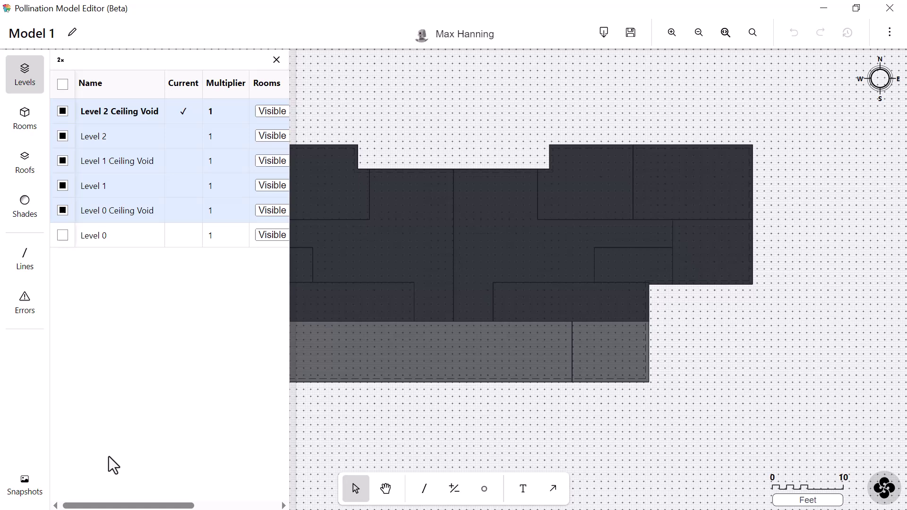
drag(112, 506, 177, 505)
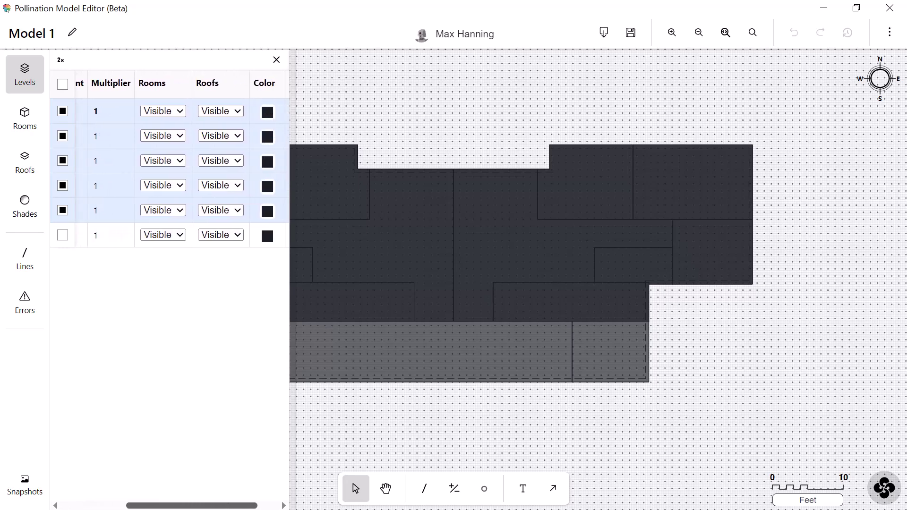
Step: Set Rooms and Roofs to Hidden for the ticked levels, leaving only Level 0 shown
click(158, 112)
click(165, 144)
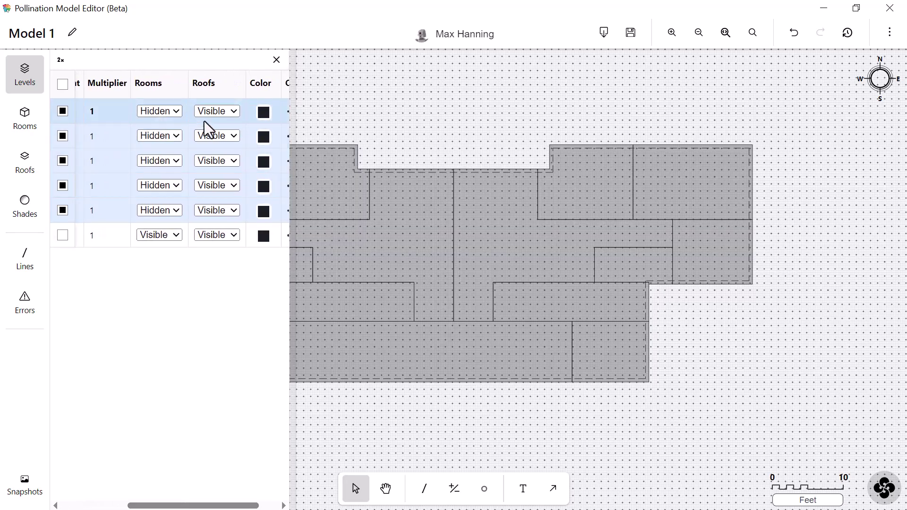
click(215, 111)
click(214, 145)
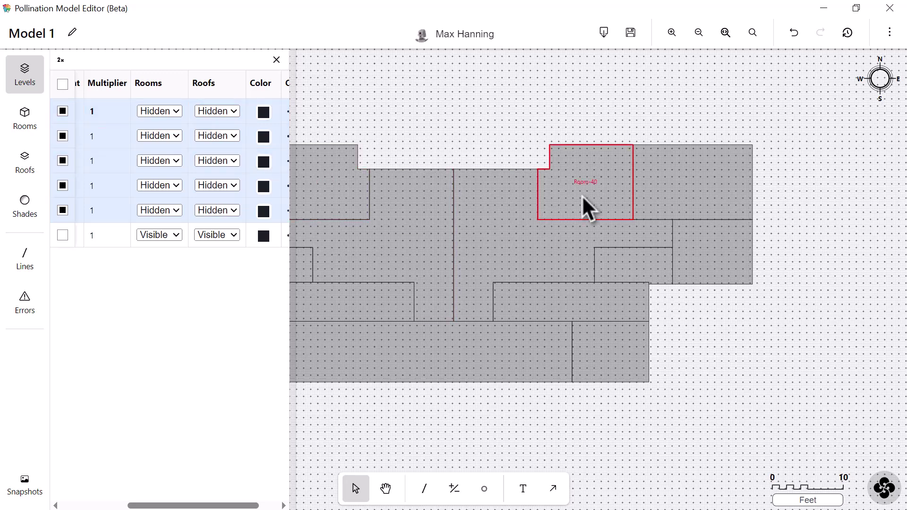
scroll(581, 204, down, 3)
scroll(373, 189, up, 3)
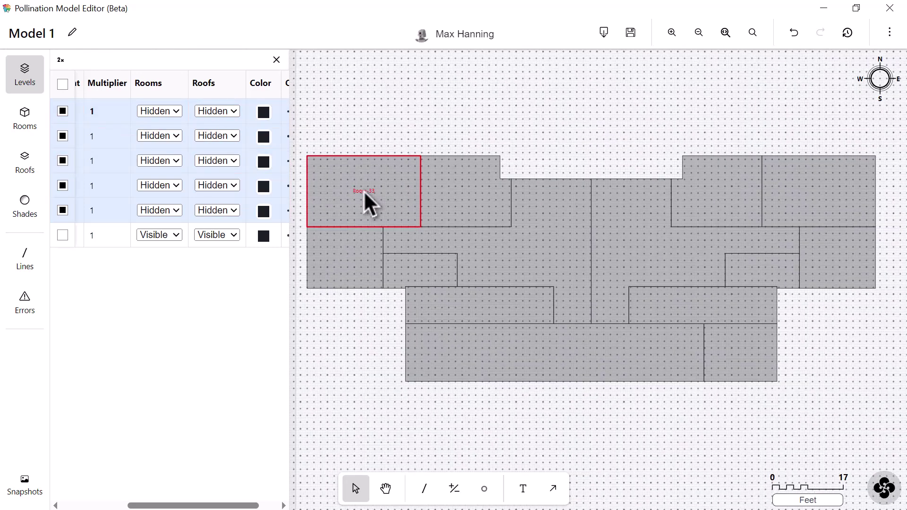
Step: Solve adjacency between Room_33 and Room_32, then clear the selection
click(370, 202)
shift+click(441, 206)
scroll(583, 253, down, 1)
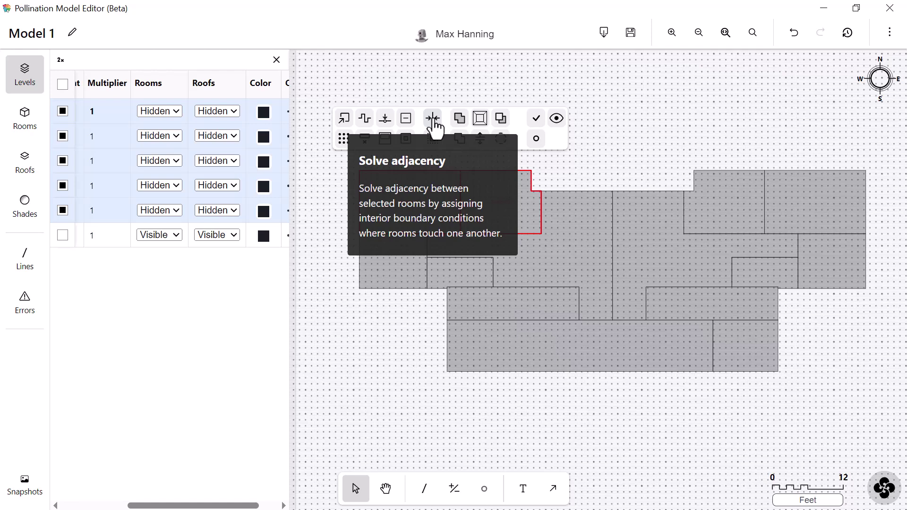
click(433, 119)
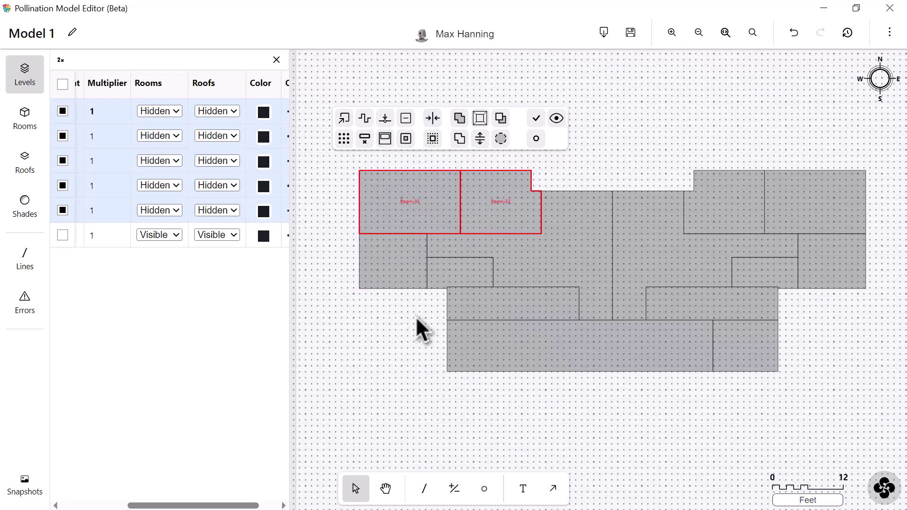
click(421, 316)
scroll(418, 302, up, 5)
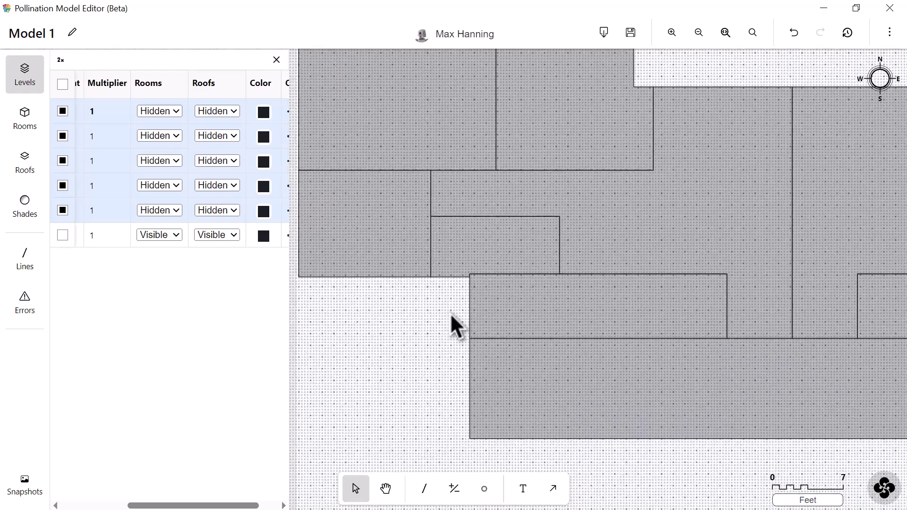
scroll(438, 313, down, 1)
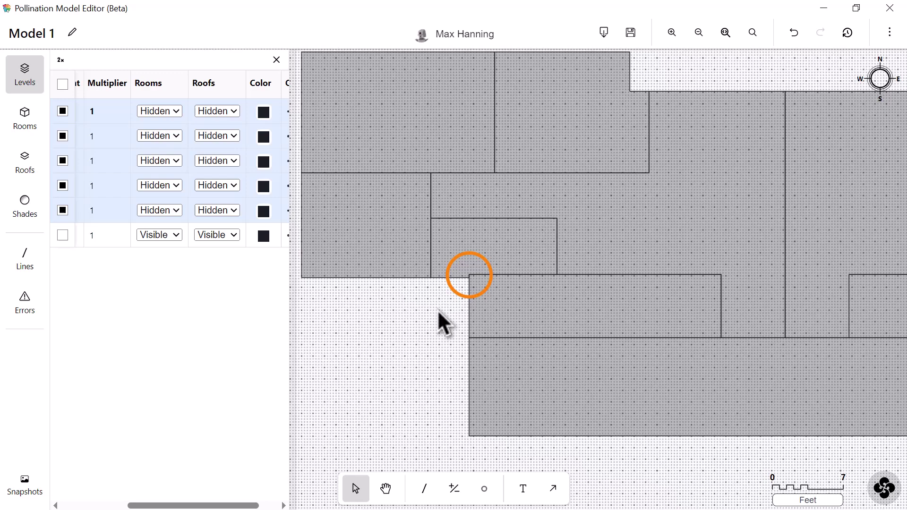
Step: Add an alignment line on Room-44's edge and align Room-34, Room-35 and the right-hand rooms to it
click(500, 247)
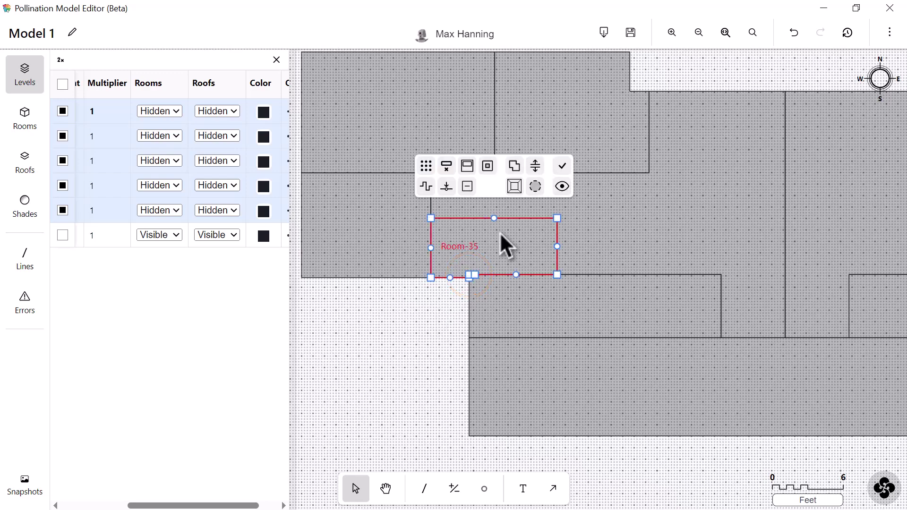
scroll(485, 262, up, 3)
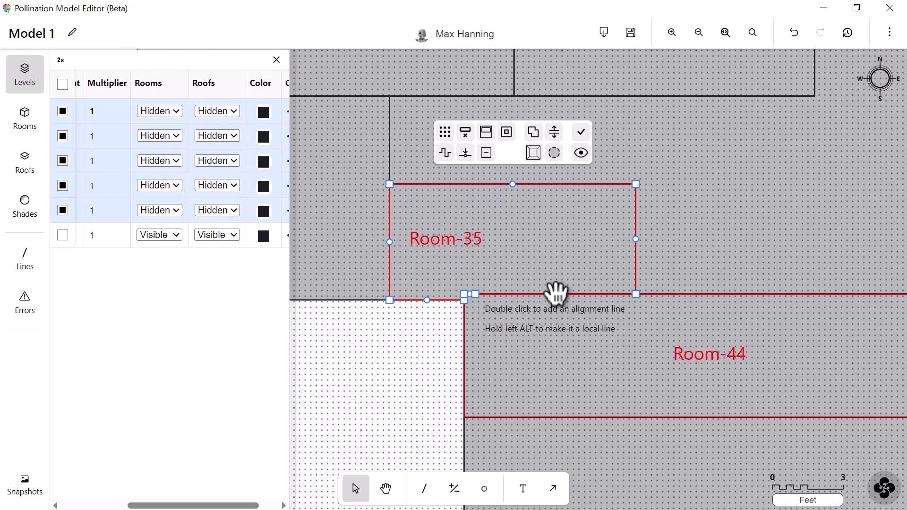
double_click(548, 293)
scroll(548, 290, down, 5)
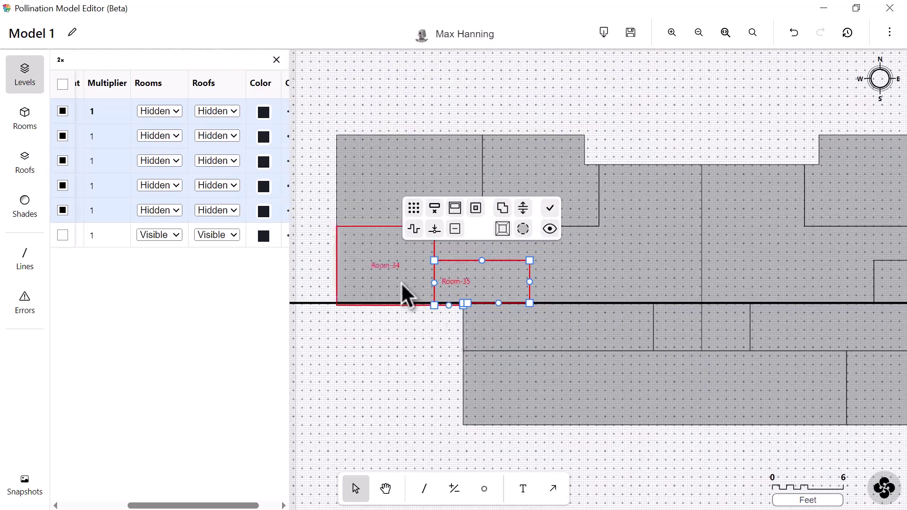
shift+click(401, 284)
scroll(401, 330, down, 3)
shift+click(685, 304)
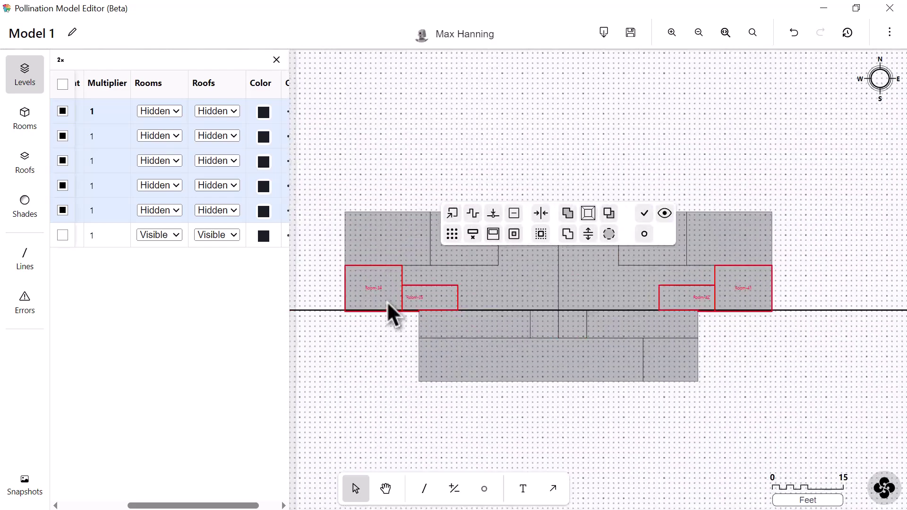
scroll(411, 317, up, 4)
shift+click(411, 316)
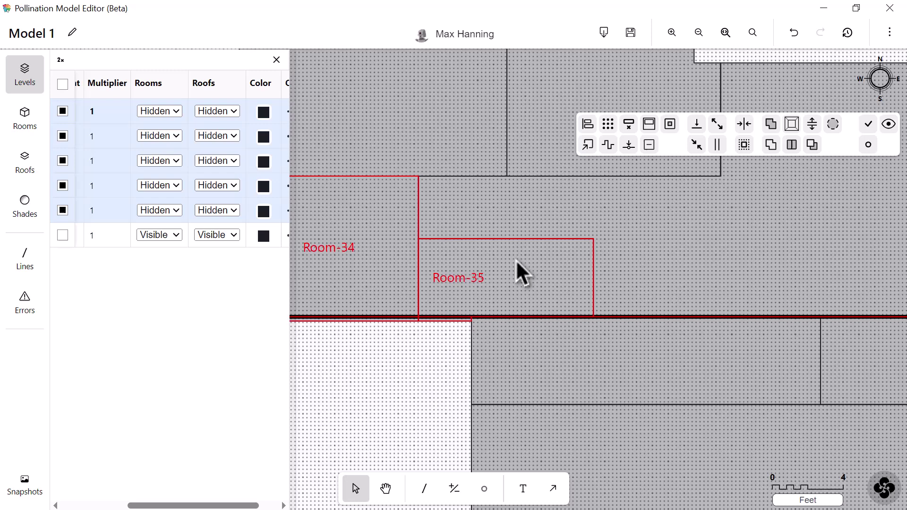
click(587, 130)
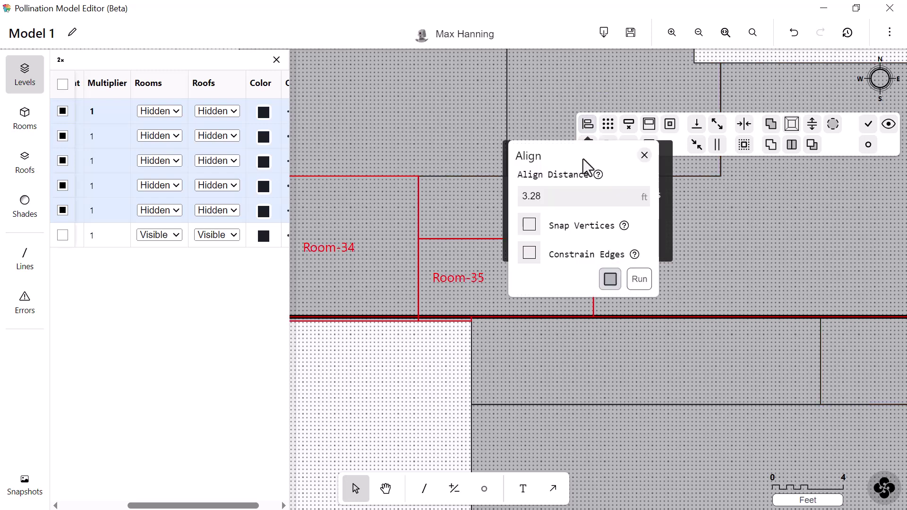
click(639, 279)
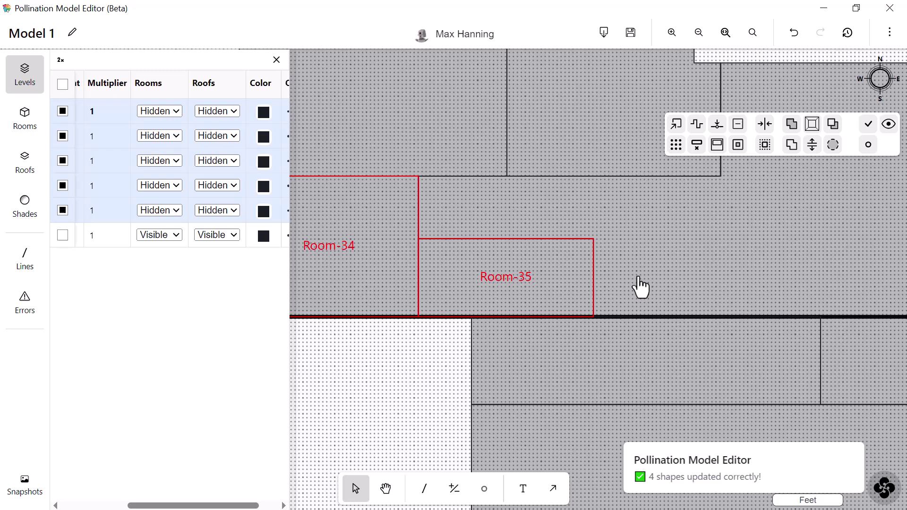
click(455, 378)
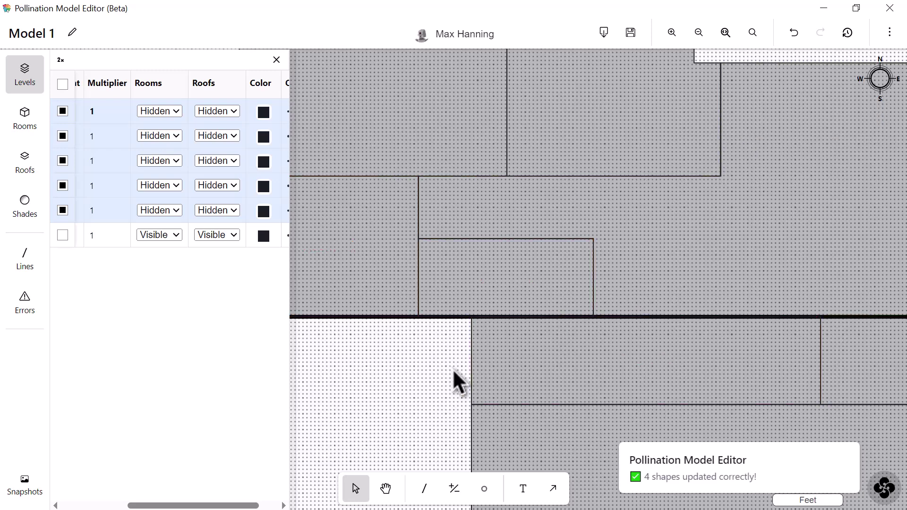
Step: Hide and lock the Room-35 line, then zoom out to view the whole building
click(28, 264)
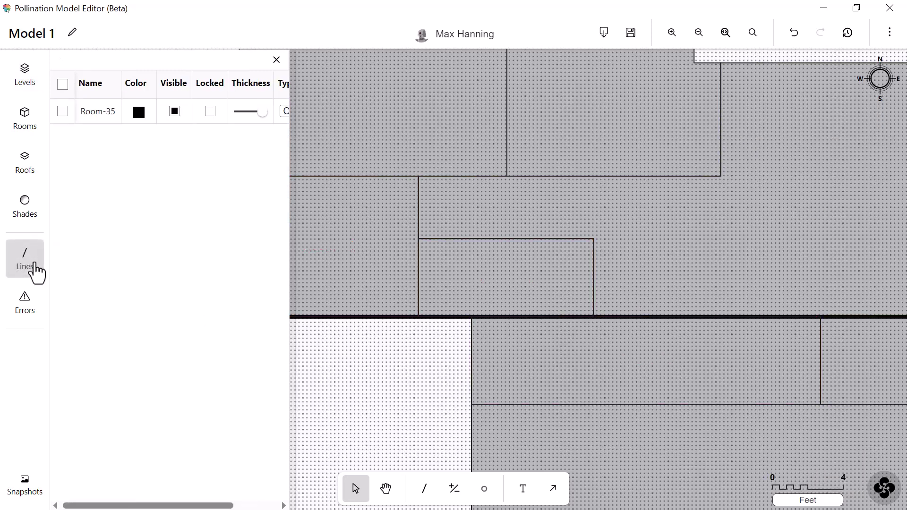
click(175, 112)
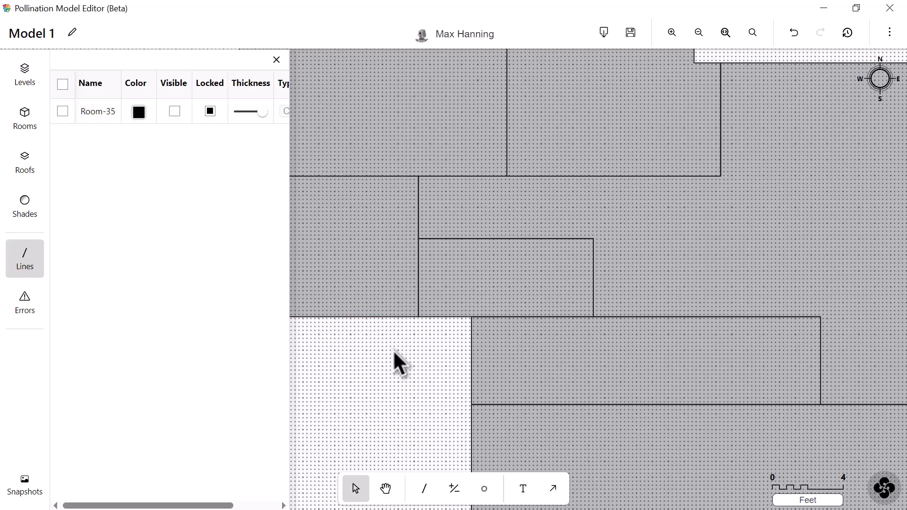
scroll(393, 349, down, 1)
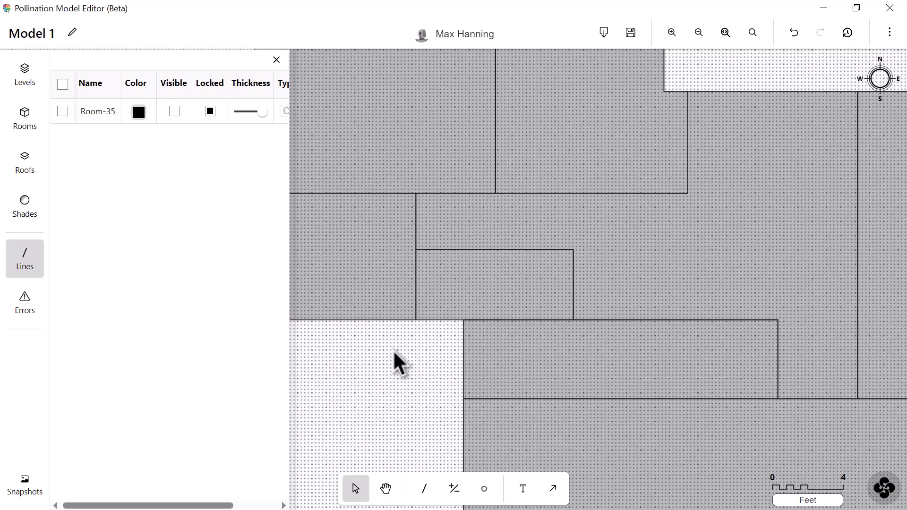
scroll(392, 350, down, 3)
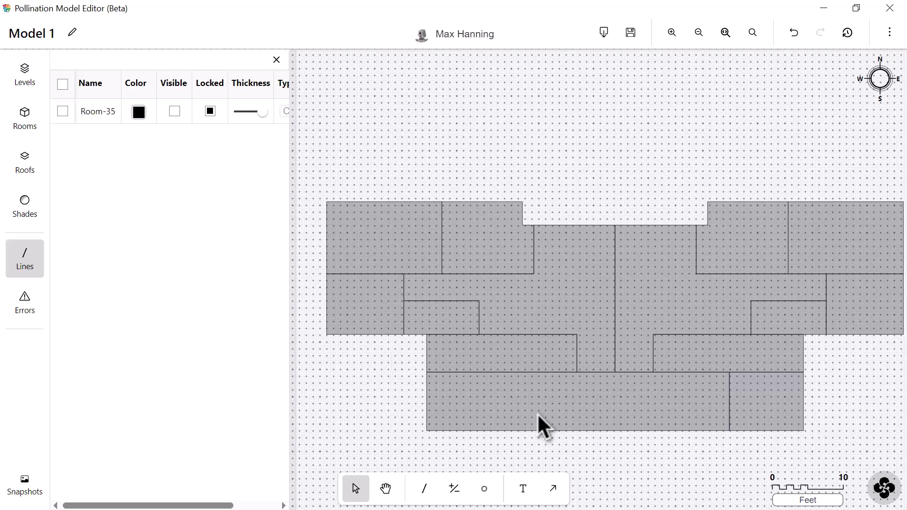
Step: Convert the model units from Feet to Meters
click(802, 502)
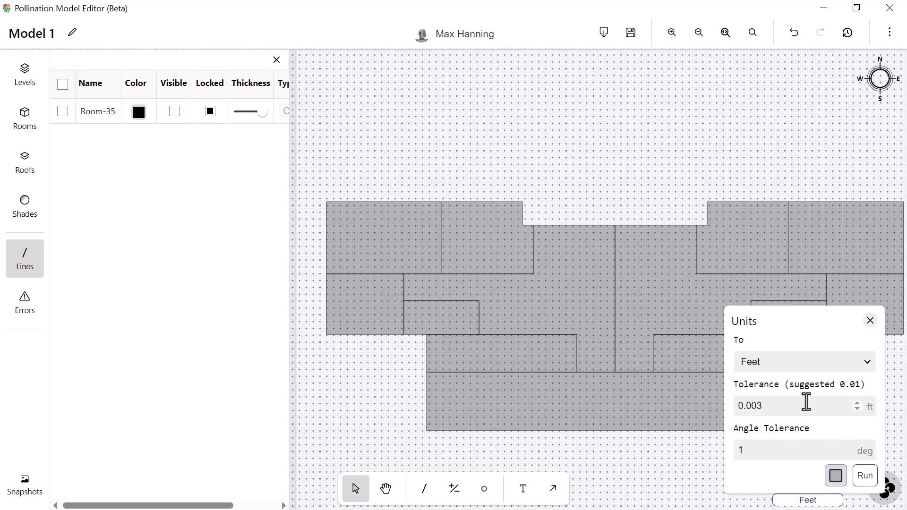
click(803, 366)
click(786, 382)
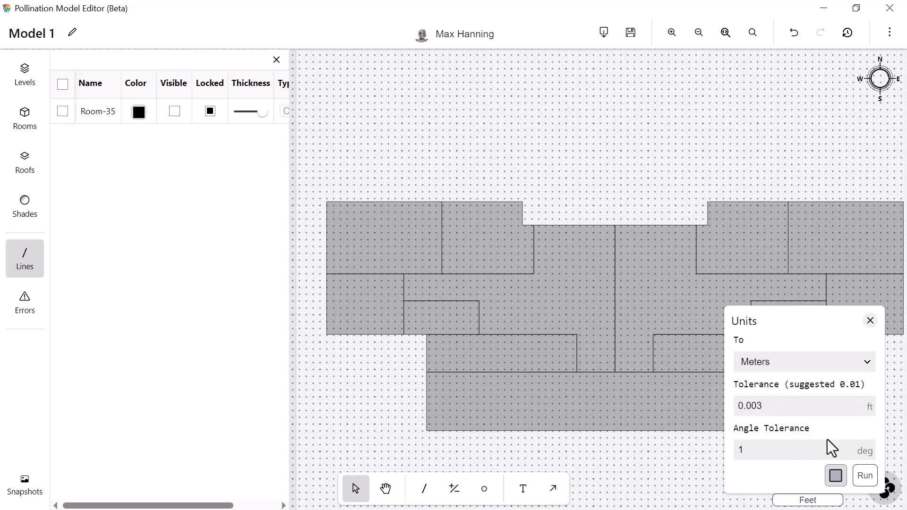
click(862, 477)
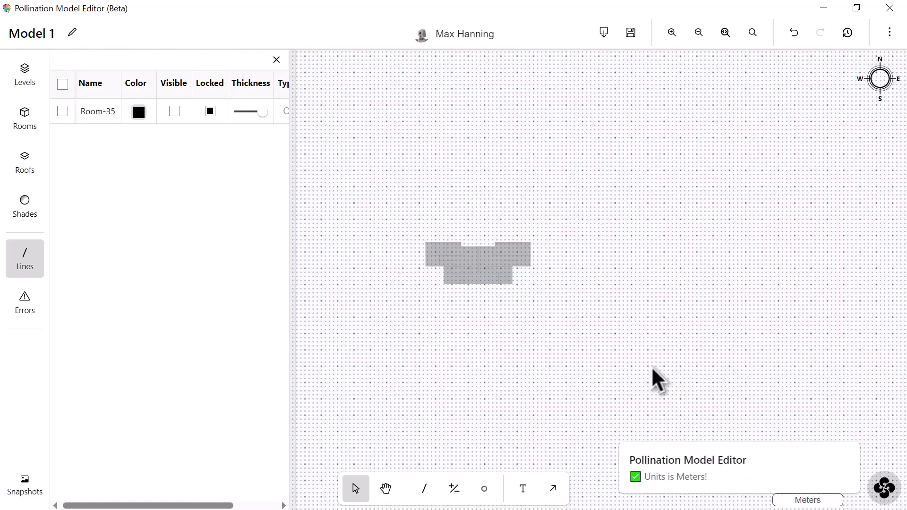
Step: Select all rooms and snap them to a 0.25 m grid
scroll(455, 282, up, 3)
scroll(450, 272, up, 5)
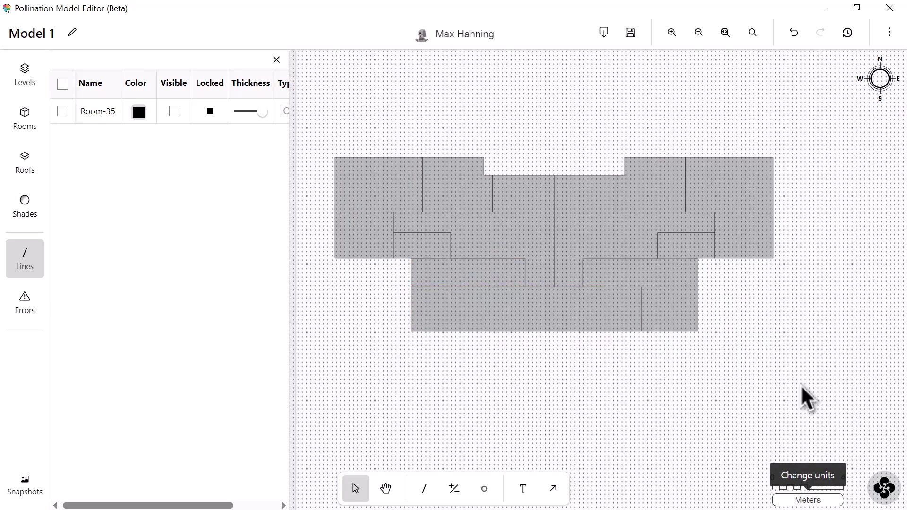
drag(801, 383, 321, 154)
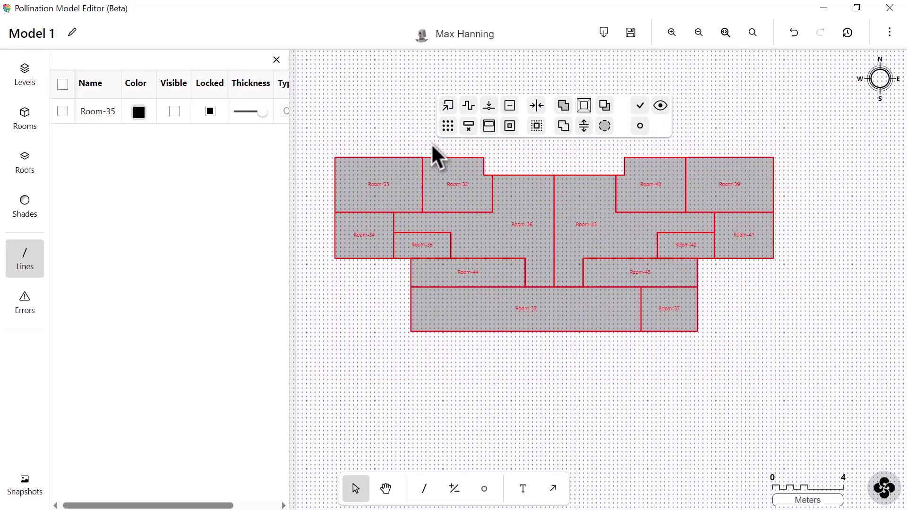
click(445, 130)
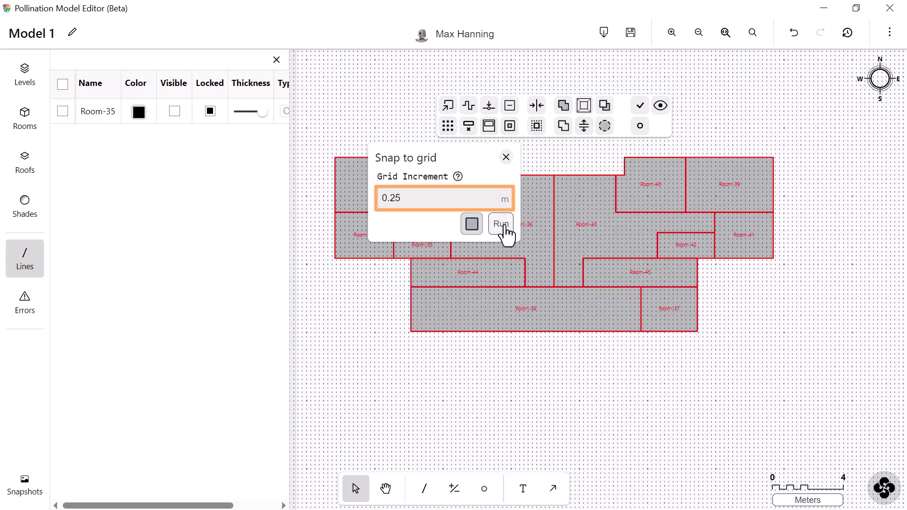
click(503, 227)
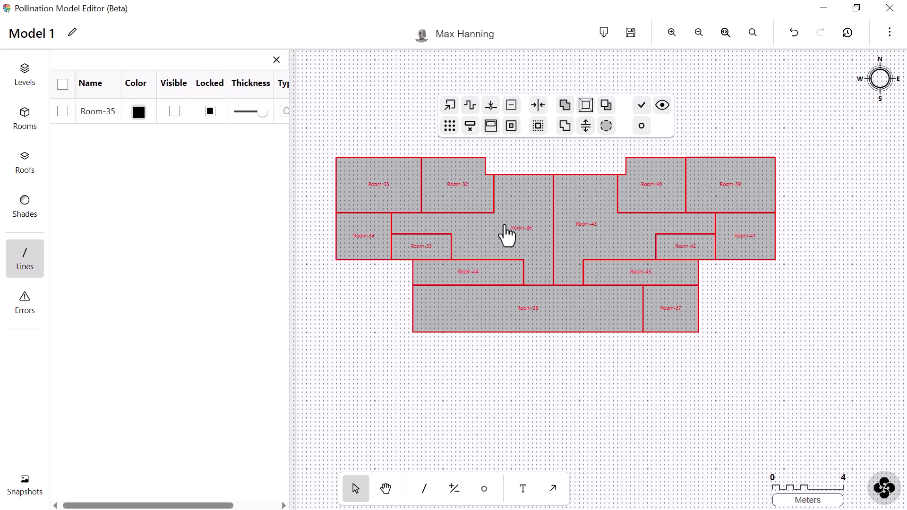
Step: Deselect the rooms and download the model in GEM file format
click(411, 153)
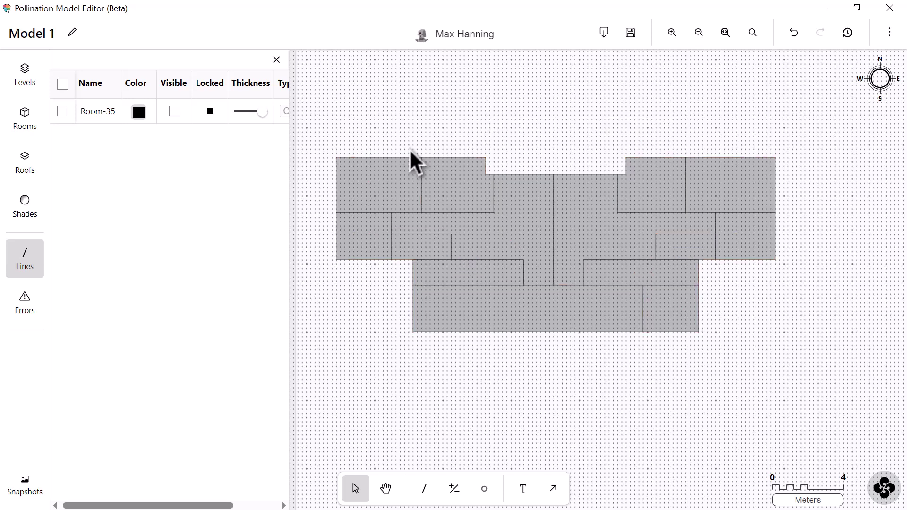
click(604, 33)
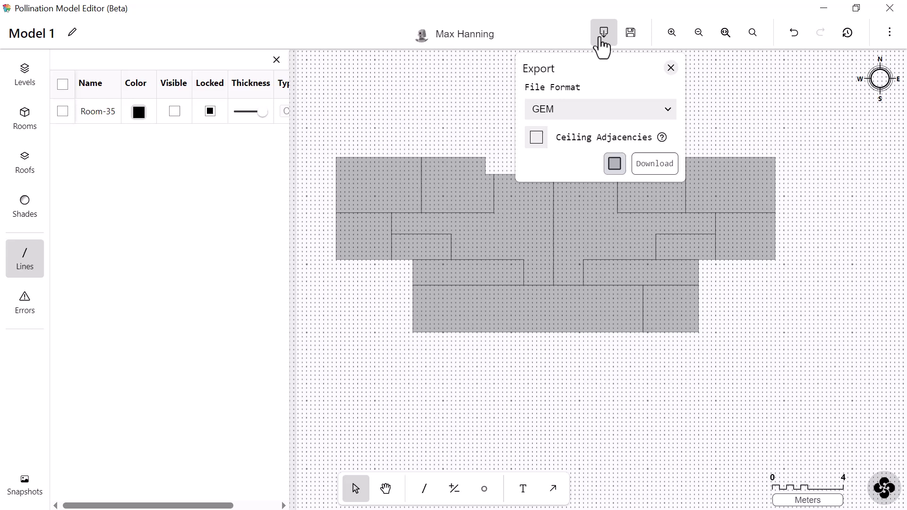
click(584, 107)
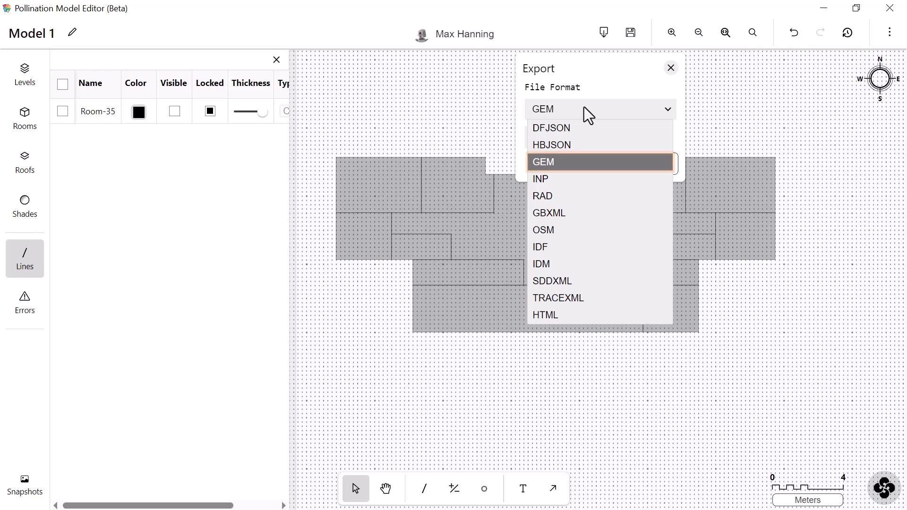
click(565, 164)
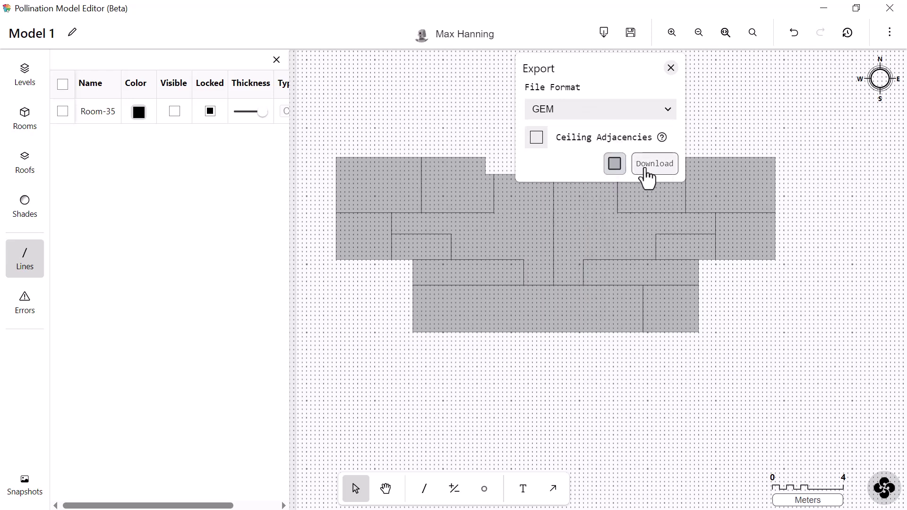
click(648, 175)
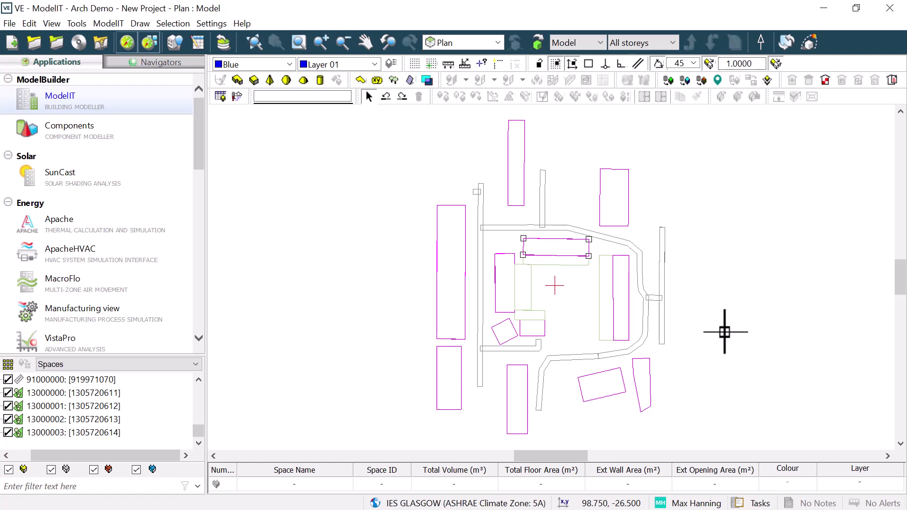
Step: Import Model 1 (5).gem as a BIM file, checking it in the 3-D preview before confirming
click(10, 23)
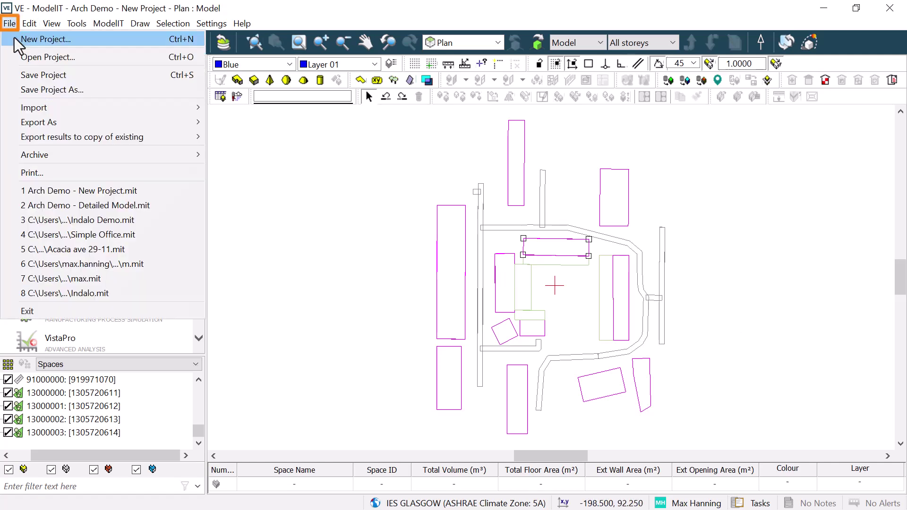
click(136, 111)
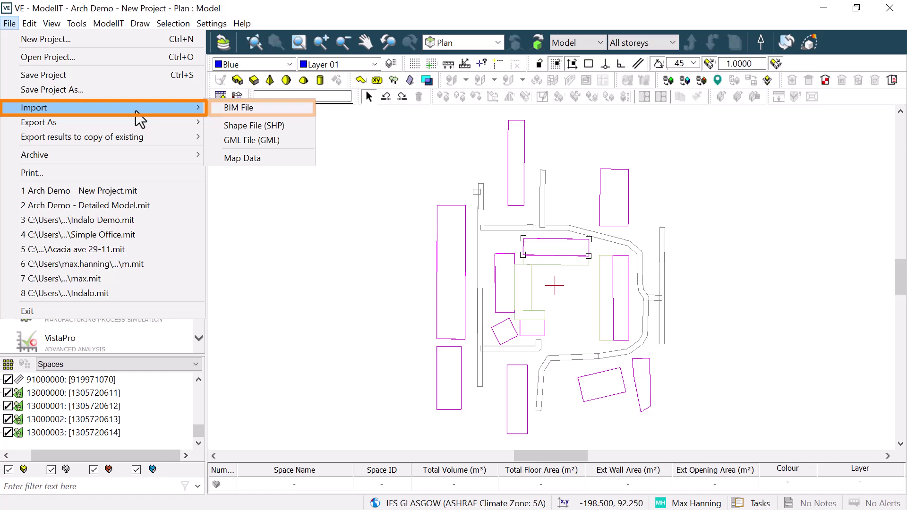
click(232, 108)
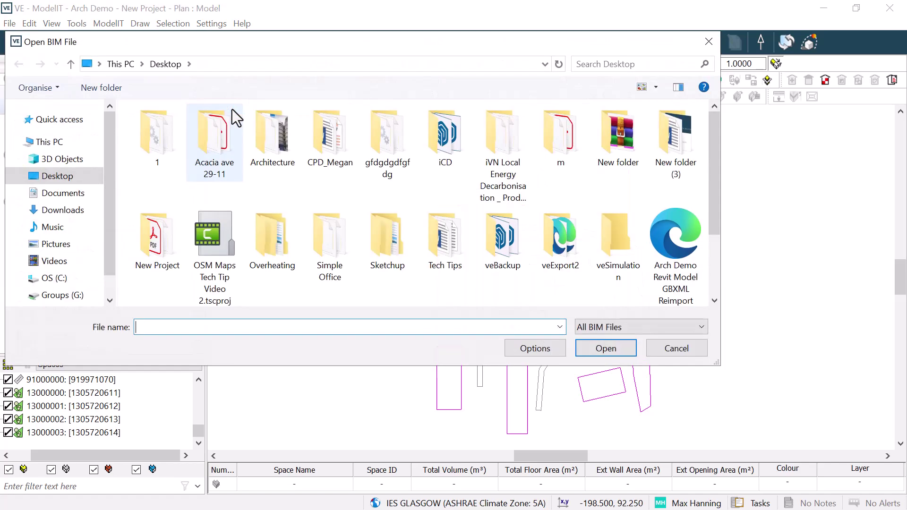
scroll(302, 191, down, 2)
double_click(379, 233)
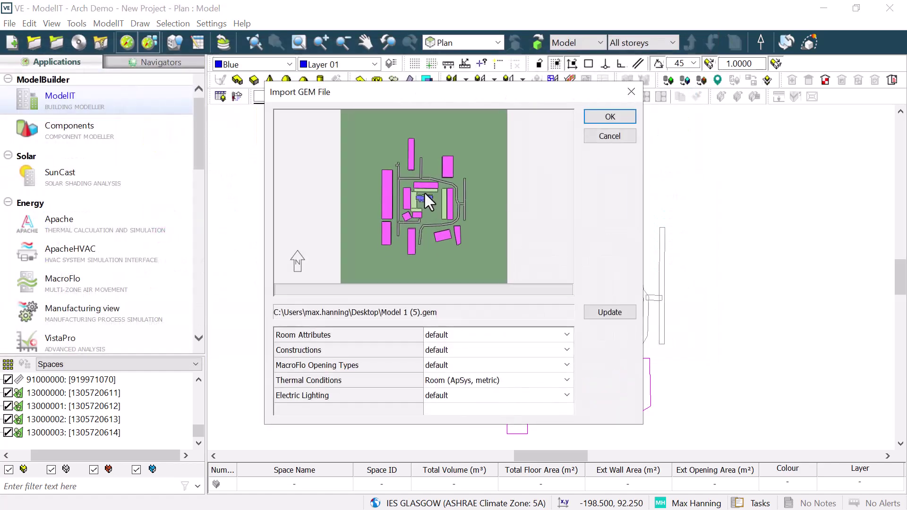
scroll(424, 201, up, 3)
drag(424, 201, 492, 170)
click(610, 117)
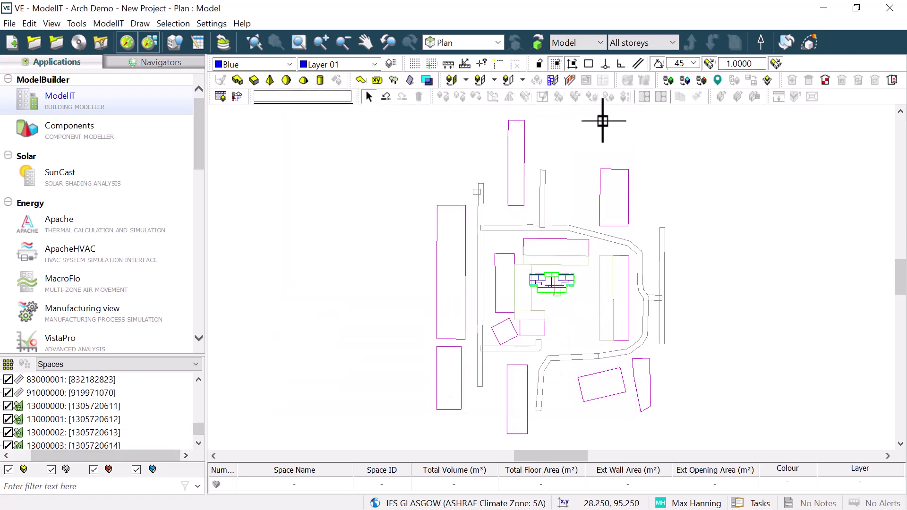
scroll(575, 298, up, 5)
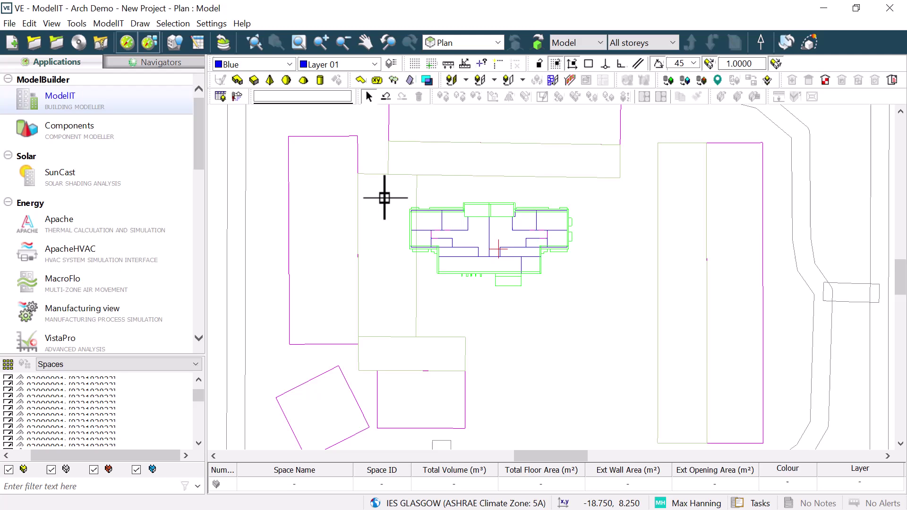
Step: Select and then deselect all spaces, and start a ModelIT Model Report with consistency and data-assignment checks
key(ctrl+a)
scroll(543, 288, up, 4)
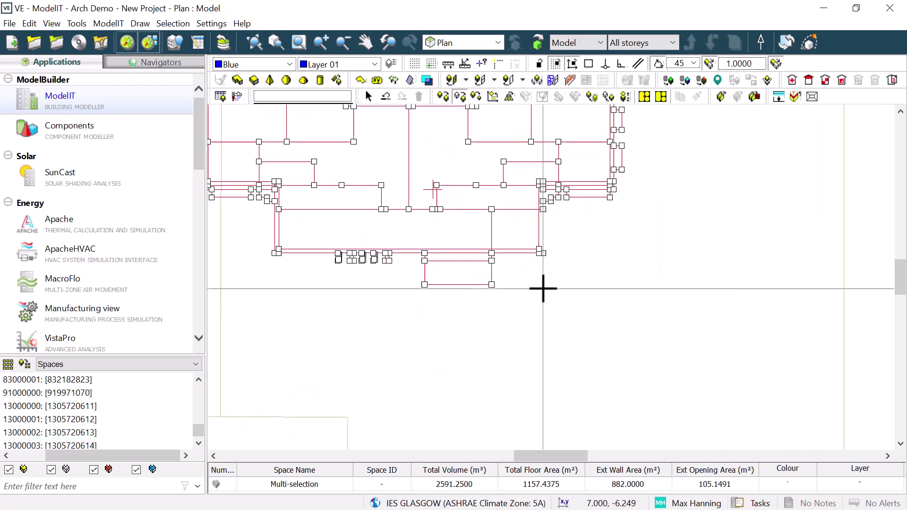
scroll(543, 288, up, 2)
scroll(487, 285, down, 7)
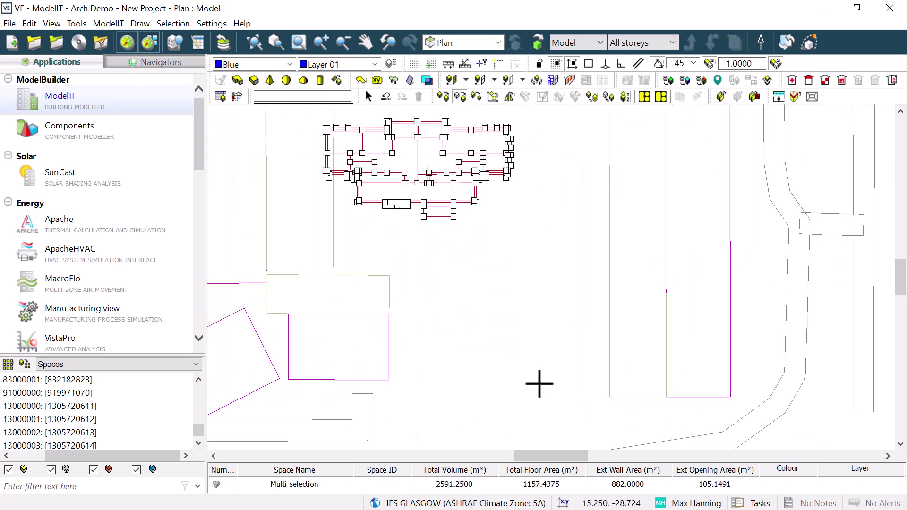
scroll(539, 384, up, 8)
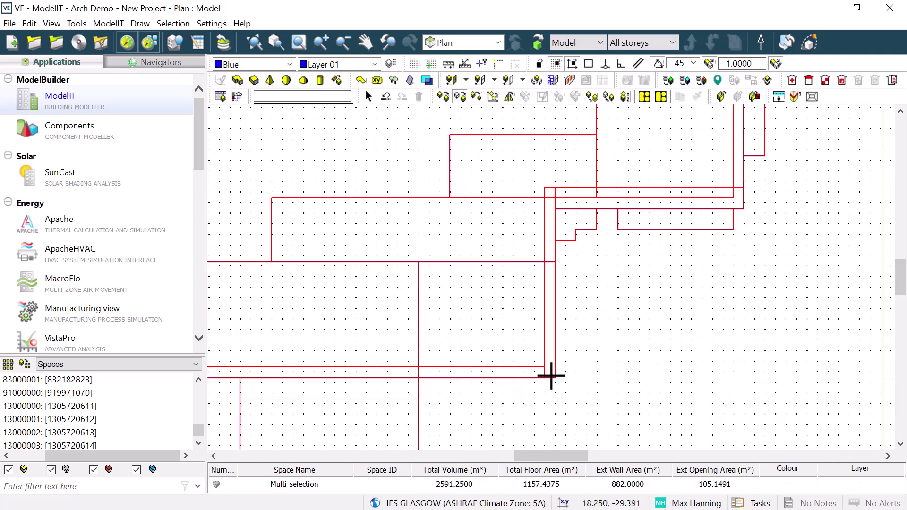
scroll(557, 378, down, 8)
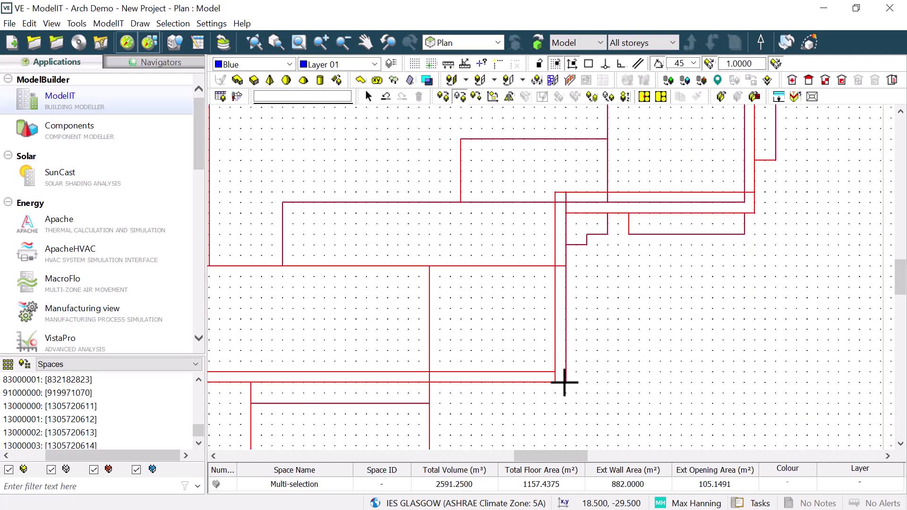
click(609, 419)
click(255, 141)
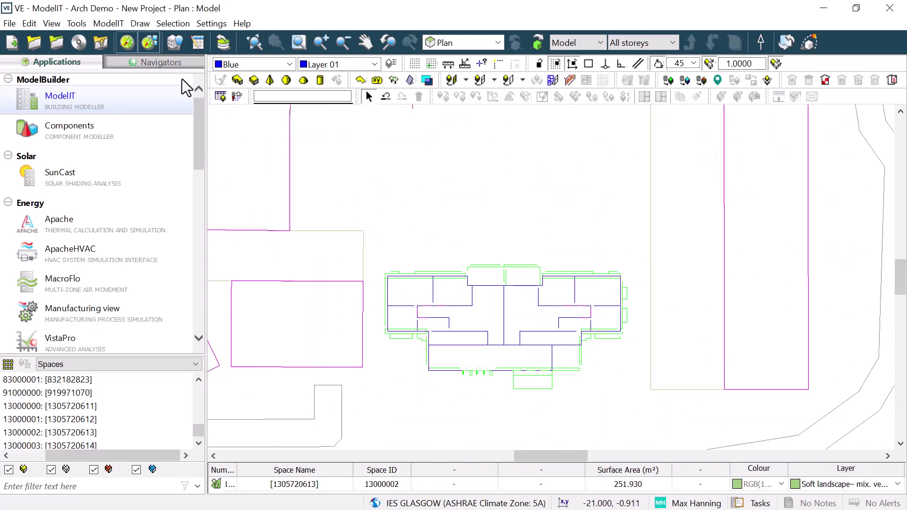
click(109, 24)
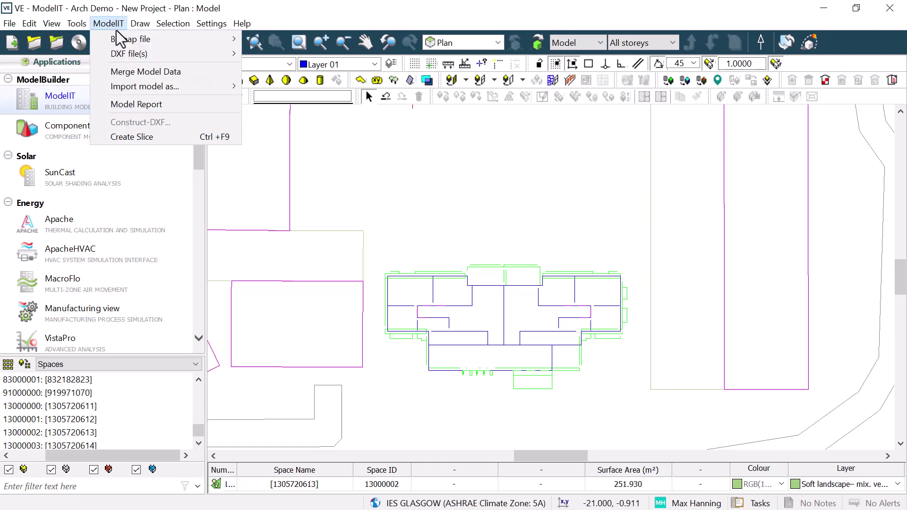
click(137, 104)
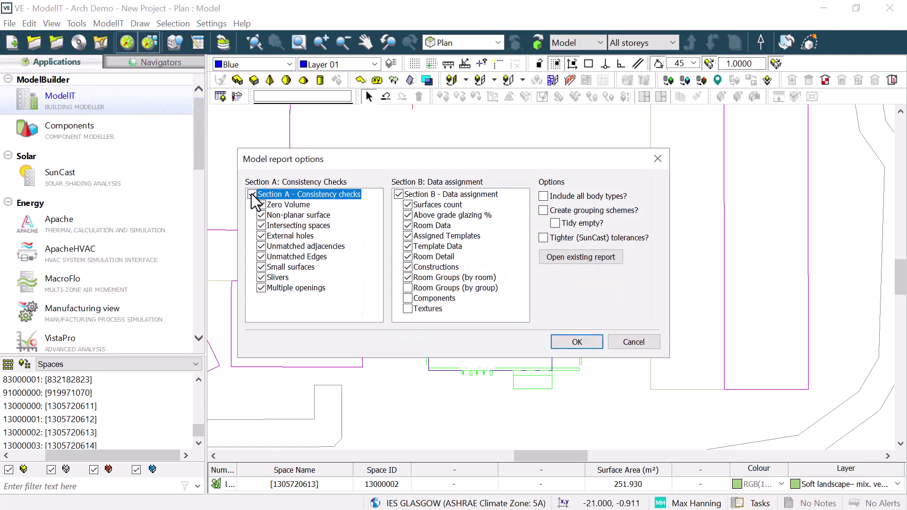
Step: Generate the VE Model Report for Arch Demo and scroll to the Zero volume results for 215 spaces
click(574, 342)
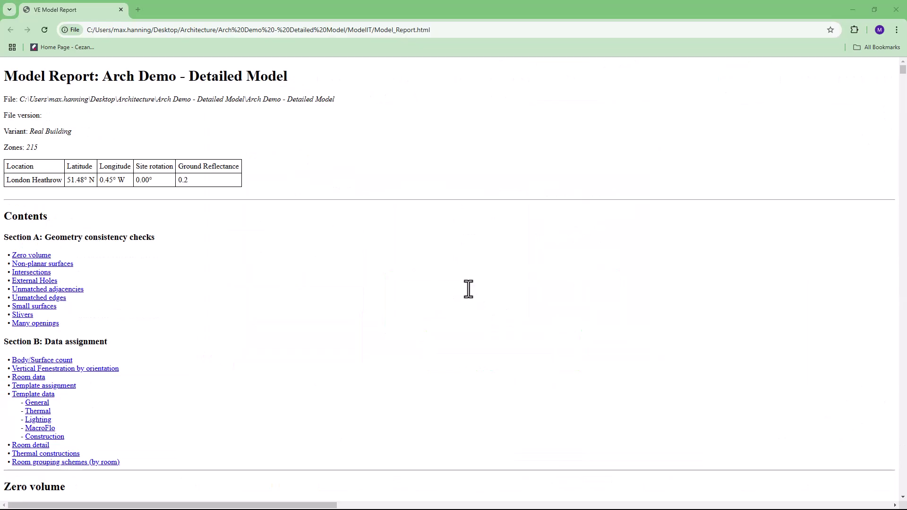
scroll(469, 289, down, 2)
scroll(469, 289, down, 5)
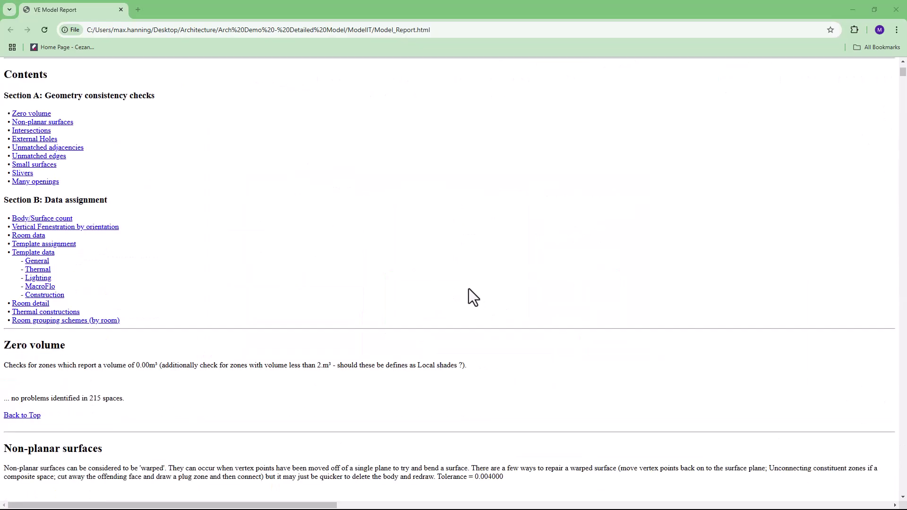